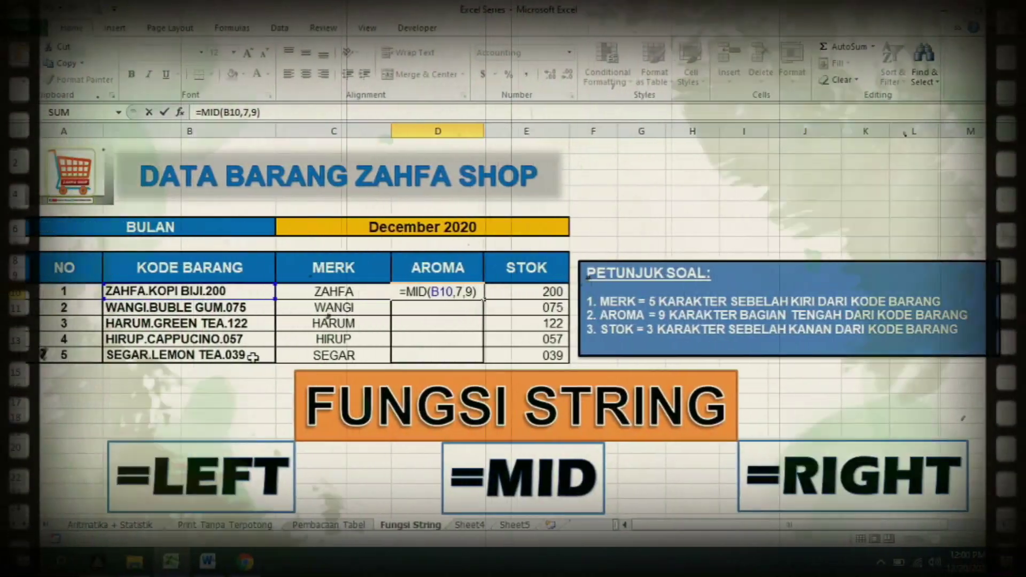
# Step: Confirm =MID(B10,7,9) in D10 and copy it down to D14 to list the five aromas
pyautogui.doubleClick(453, 291)
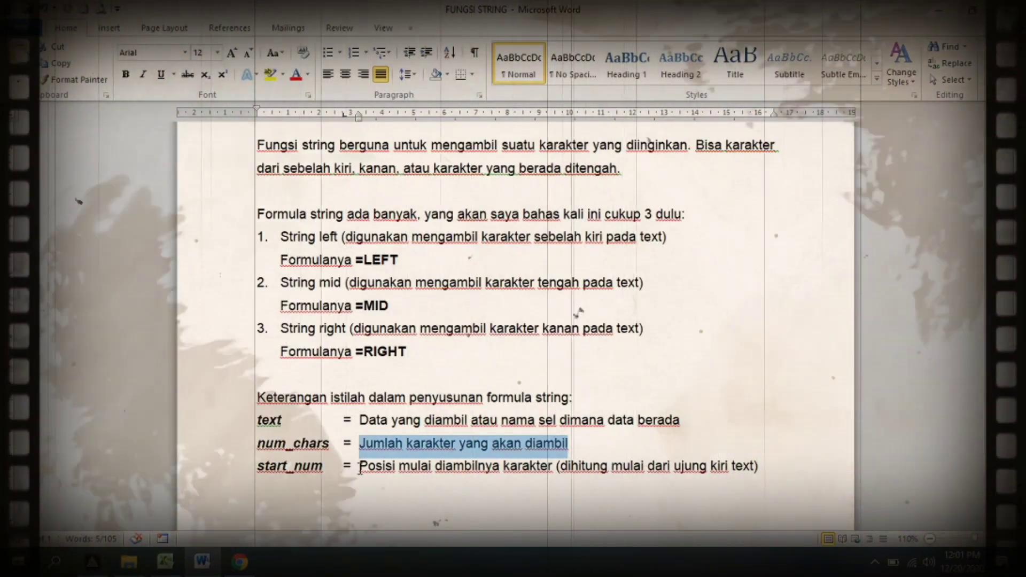
pyautogui.moveTo(359, 466); pyautogui.dragTo(770, 473)
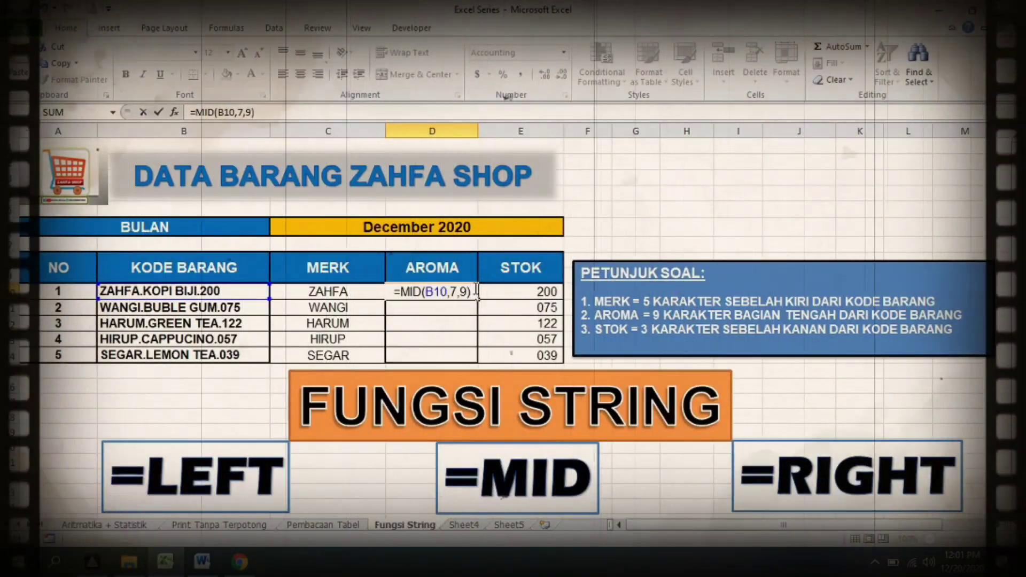
pyautogui.press('Return')
pyautogui.click(474, 289)
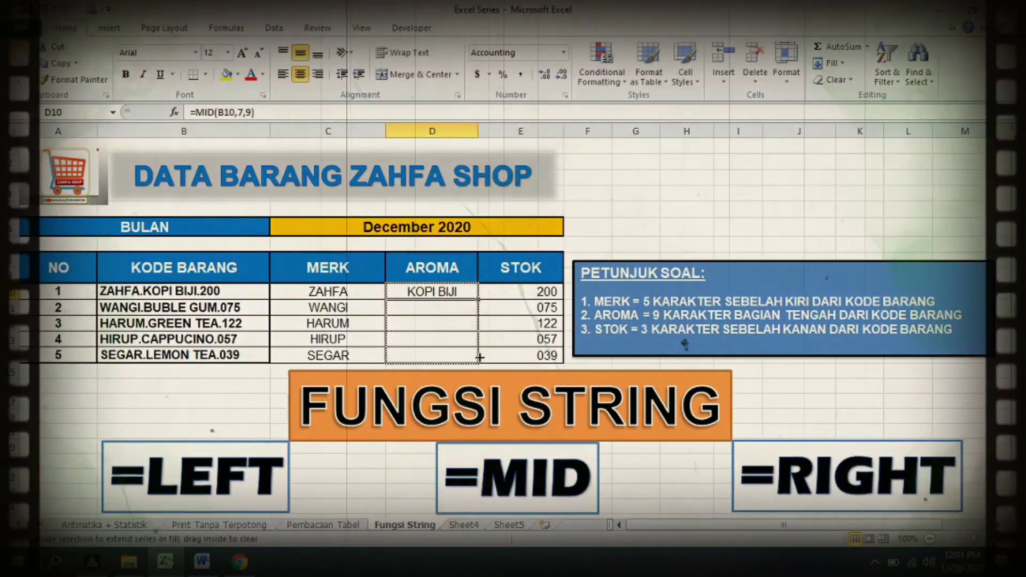
pyautogui.doubleClick(477, 304)
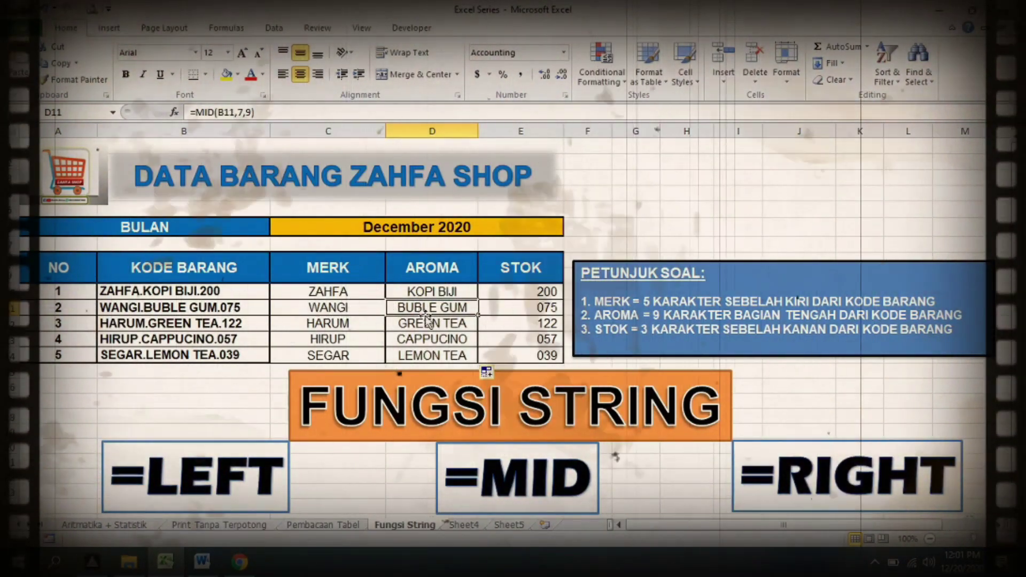
pyautogui.click(427, 340)
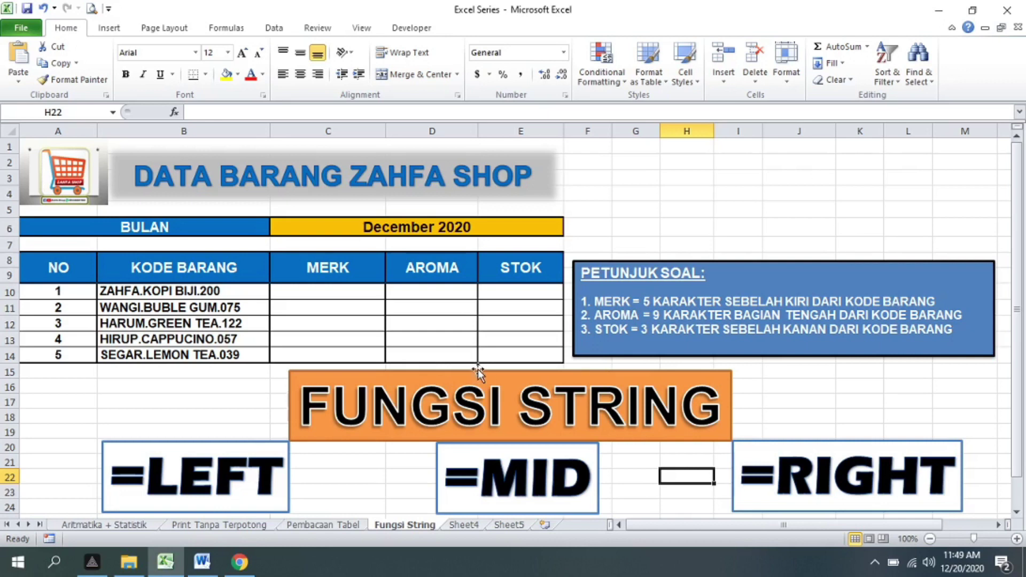
pyautogui.click(208, 571)
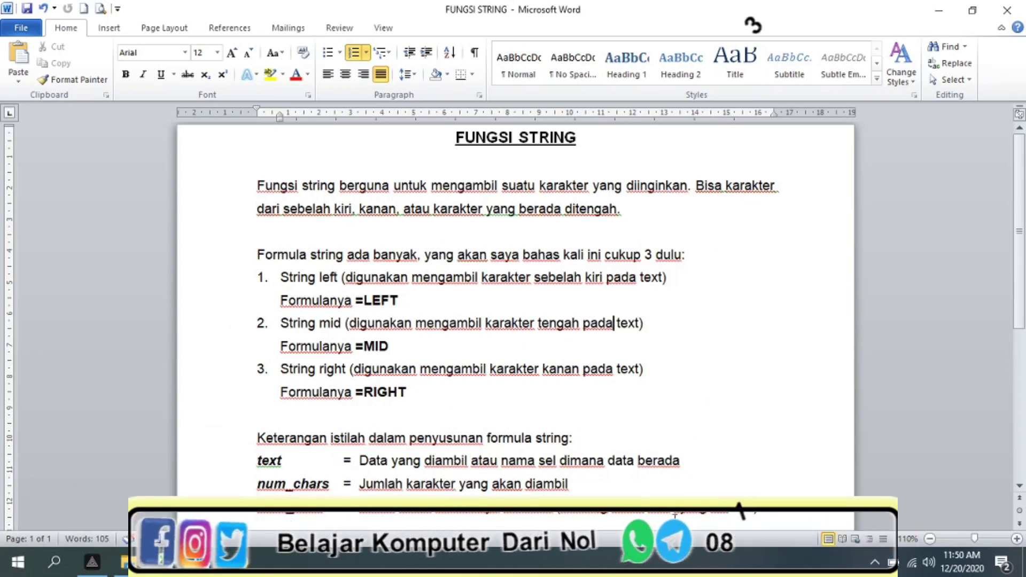
pyautogui.hotkey('alt', 'Tab')
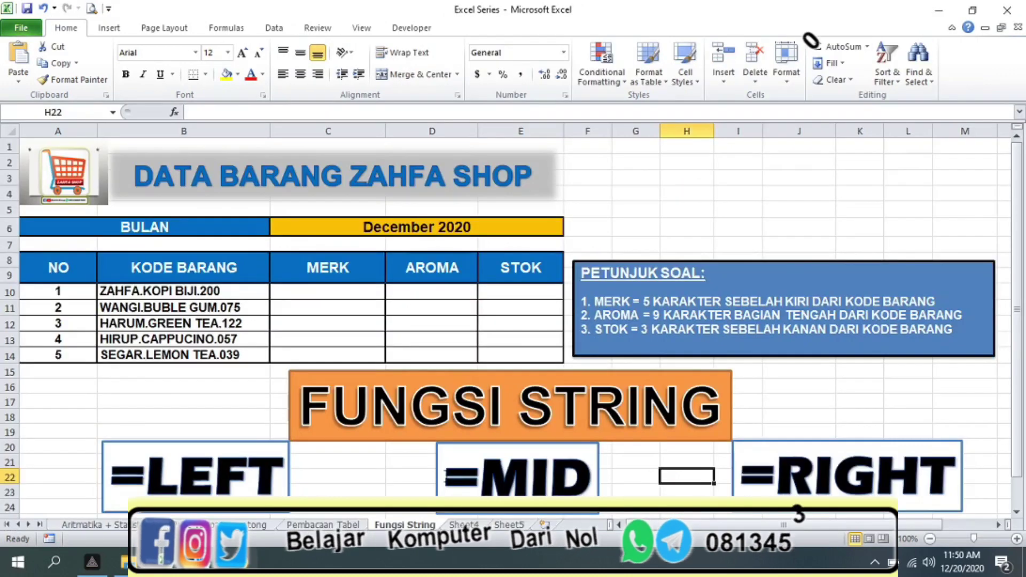
pyautogui.click(352, 304)
pyautogui.click(352, 290)
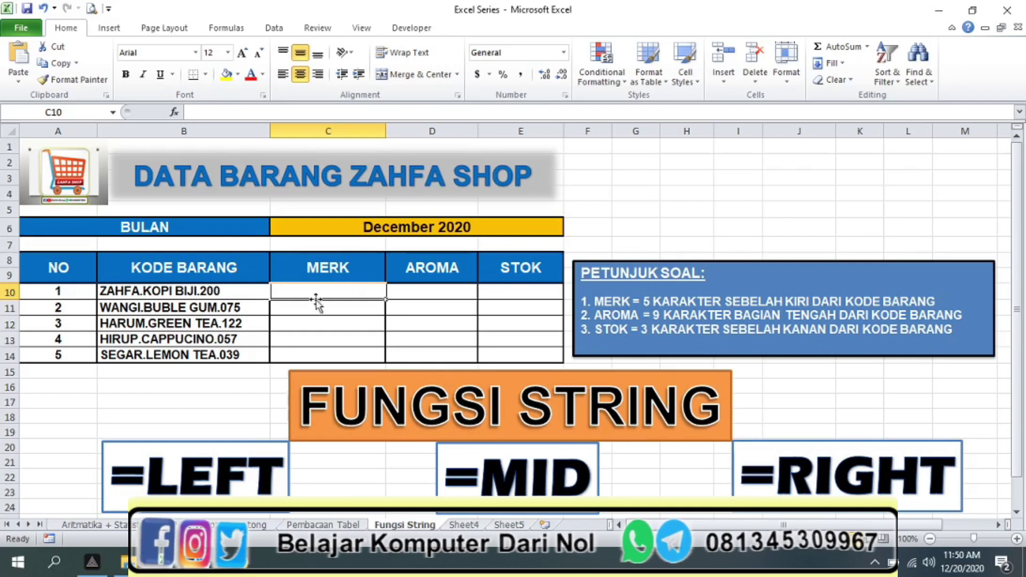
# Step: Review the empty MERK column and the PETUNJUK SOAL instructions, including the STOK line
pyautogui.moveTo(333, 273); pyautogui.dragTo(350, 355)
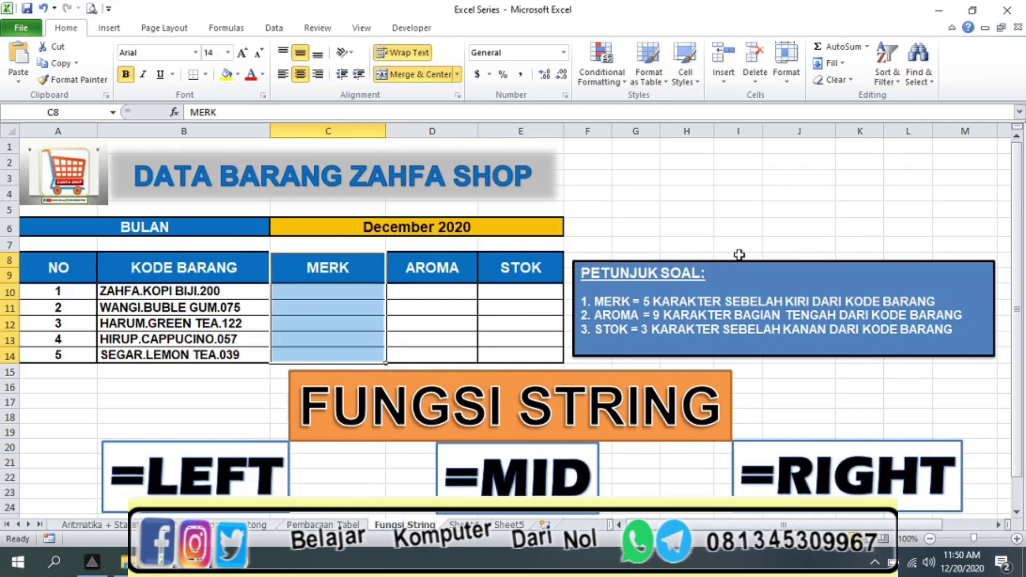
pyautogui.click(581, 302)
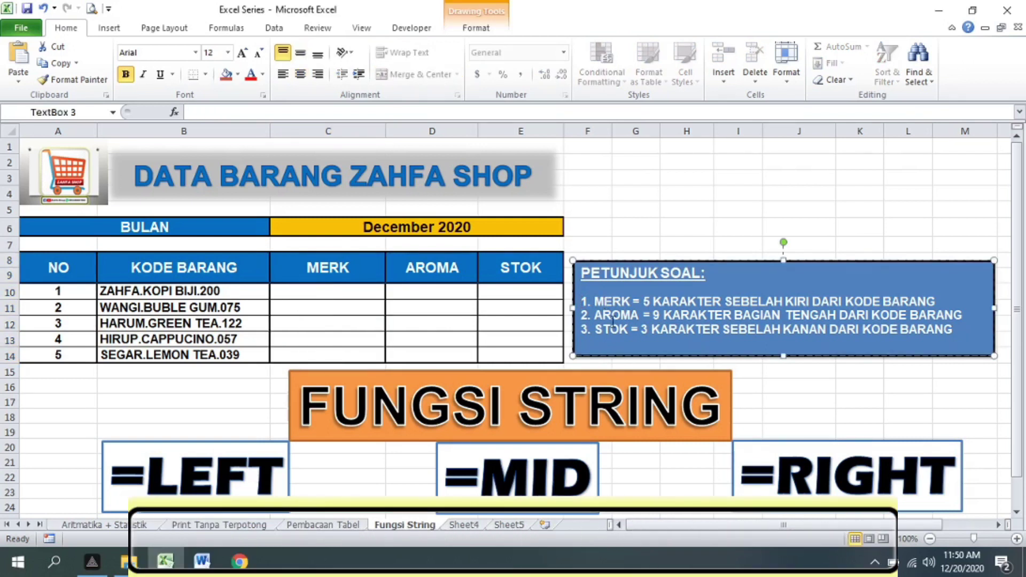
pyautogui.doubleClick(612, 330)
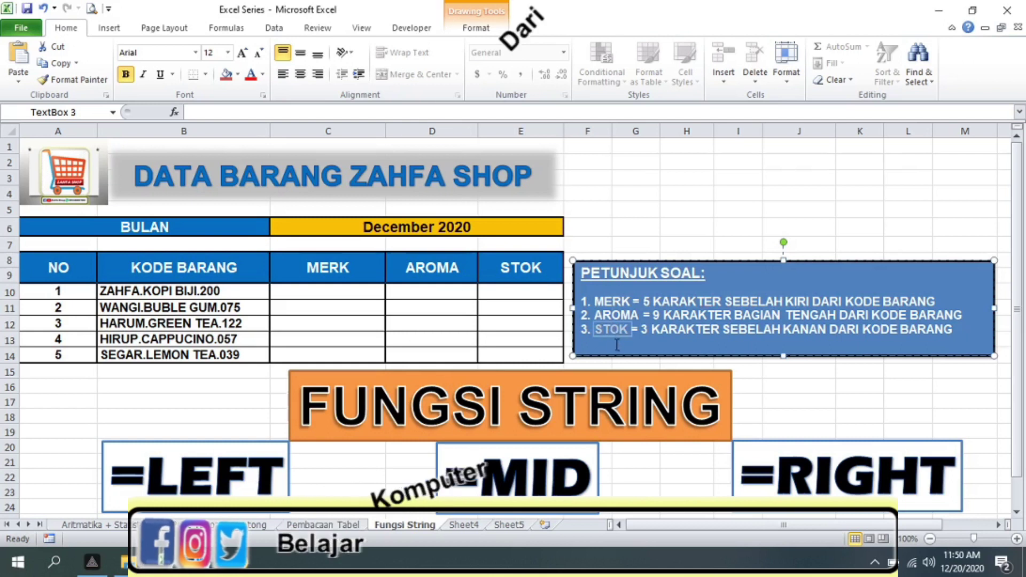
pyautogui.click(617, 347)
# Step: Go over the KODE BARANG product codes and the first MERK and STOK cells
pyautogui.click(173, 281)
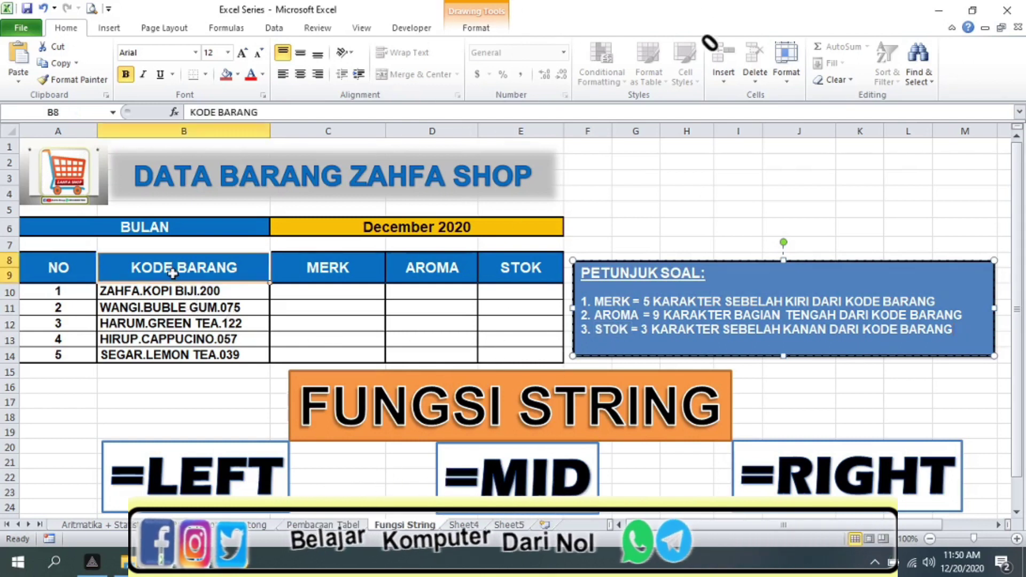
pyautogui.moveTo(173, 291); pyautogui.dragTo(181, 372)
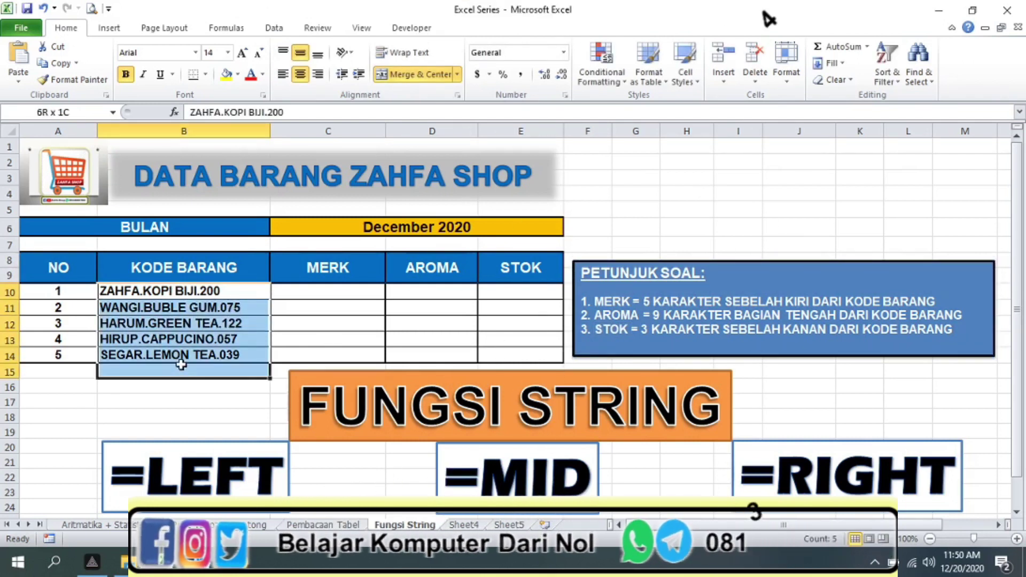
pyautogui.click(135, 297)
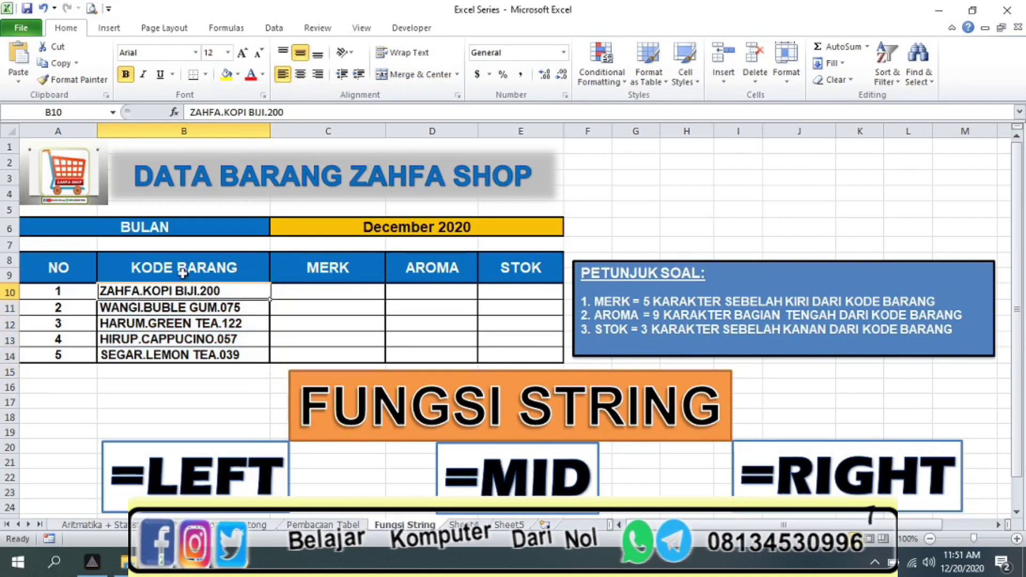
pyautogui.click(324, 292)
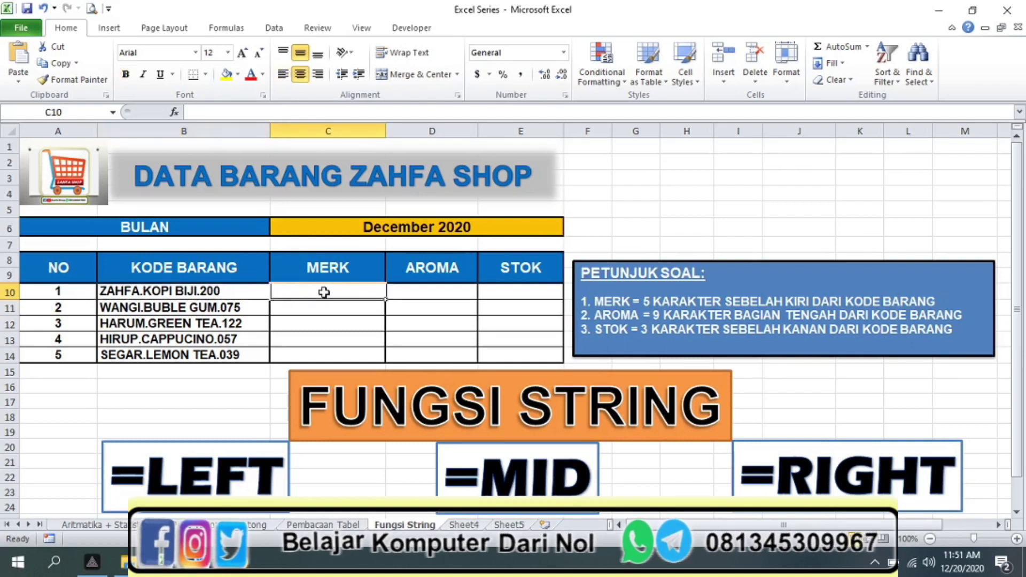
pyautogui.click(408, 293)
pyautogui.click(524, 298)
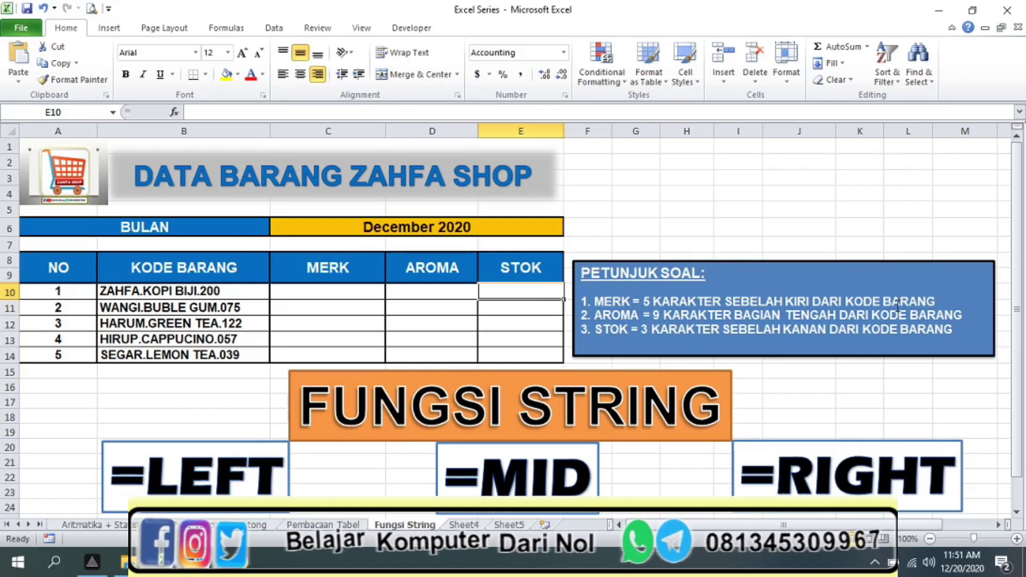
# Step: Highlight ZAHFA, the first five characters of B10's code, then select C10 and switch to Word
pyautogui.press('Left')
pyautogui.press('Left')
pyautogui.press('Left')
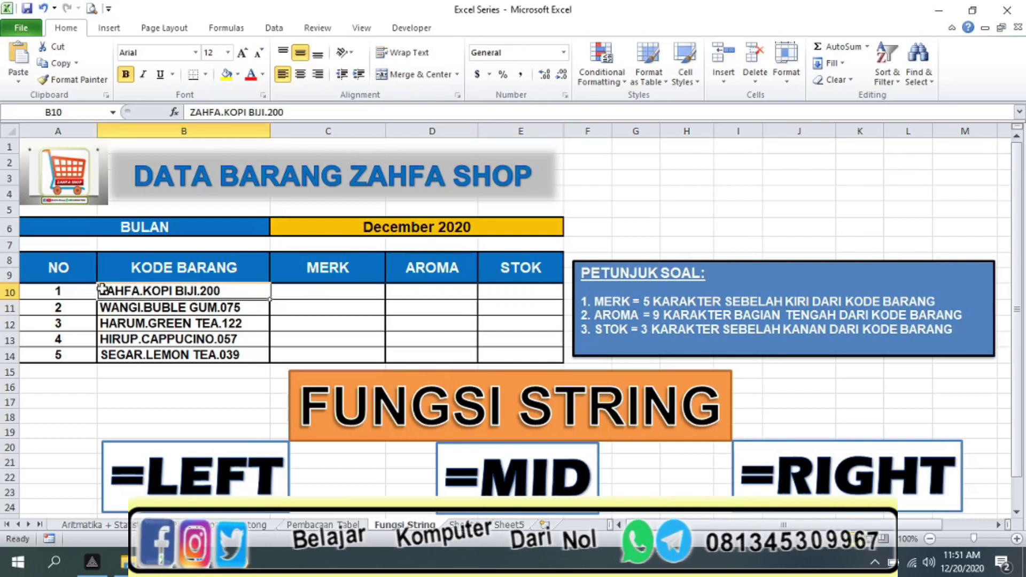
pyautogui.doubleClick(137, 292)
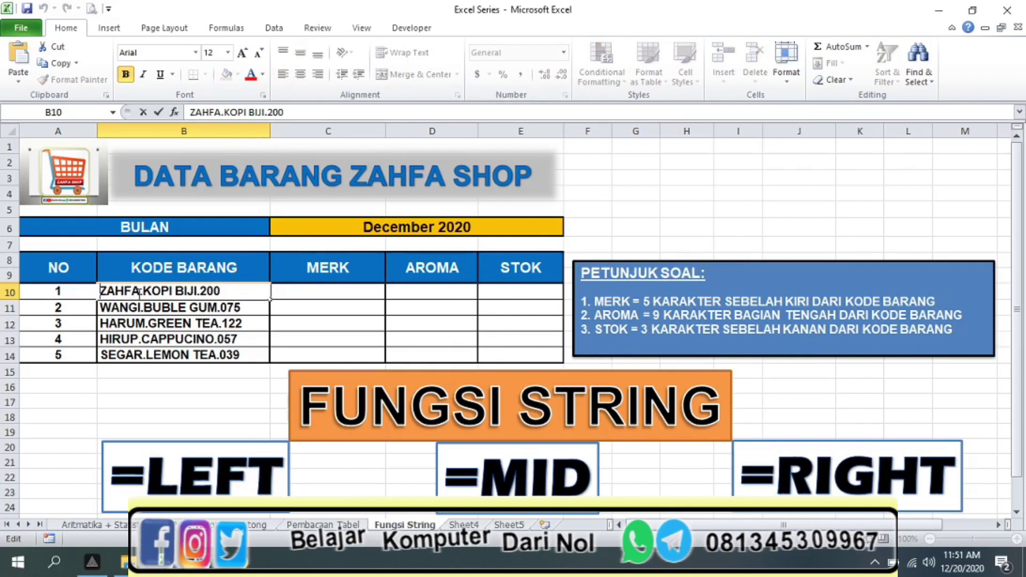
pyautogui.moveTo(139, 292); pyautogui.dragTo(116, 293)
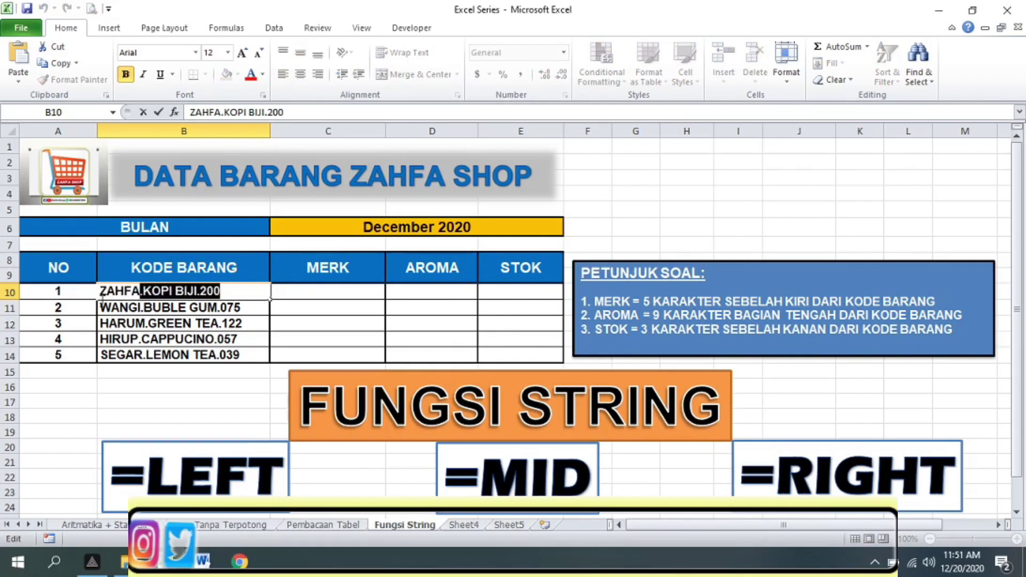
pyautogui.moveTo(115, 292); pyautogui.dragTo(102, 293)
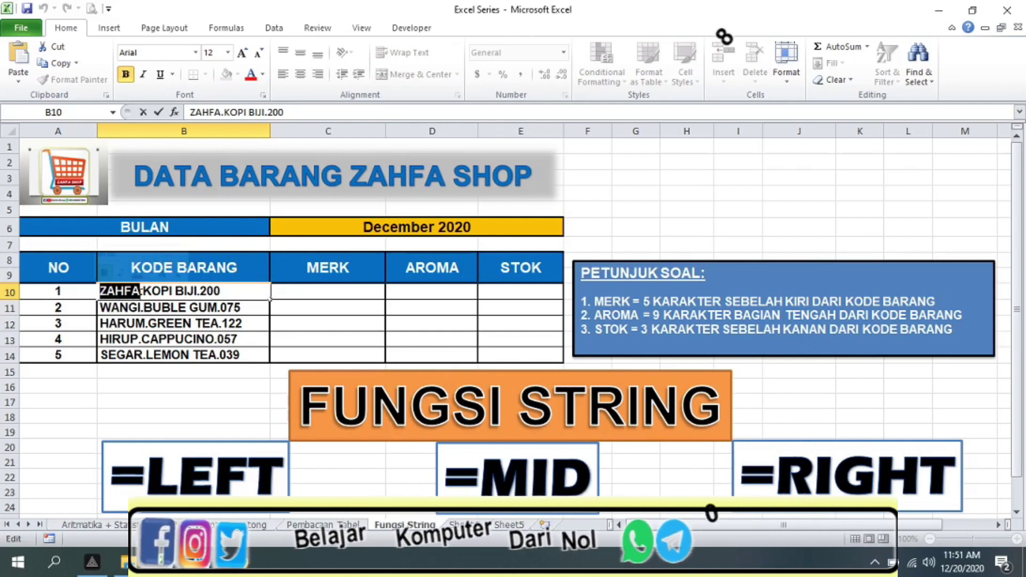
pyautogui.click(314, 293)
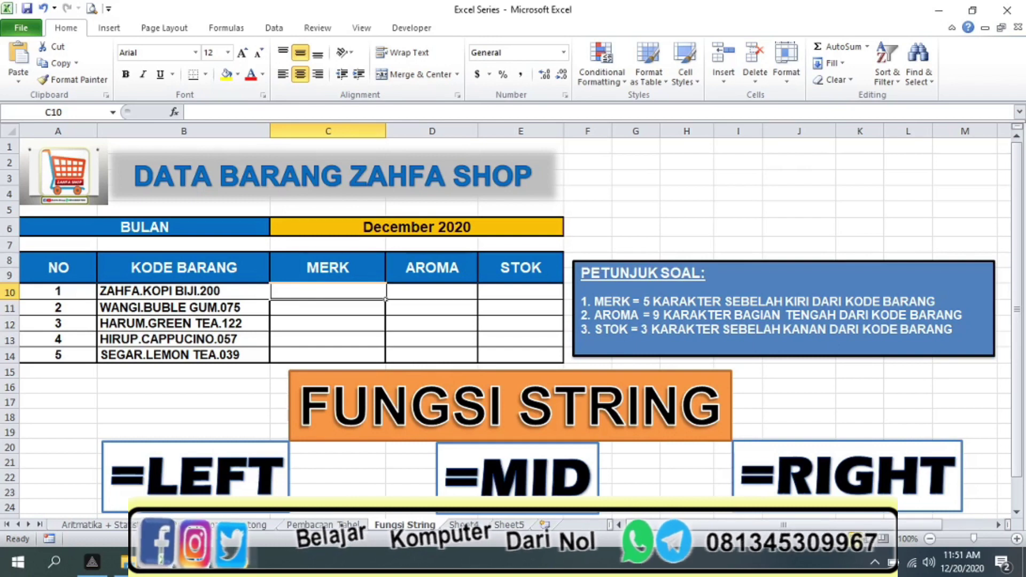
pyautogui.hotkey('alt', 'Tab')
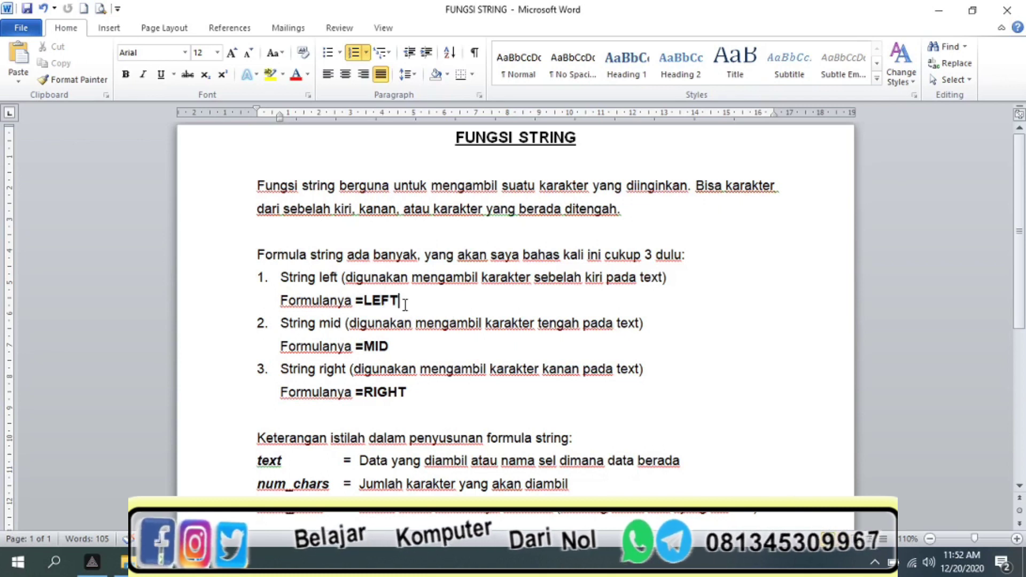
# Step: Read the String left explanation in Word, then type =LEFT into cell C10
pyautogui.moveTo(405, 305)
pyautogui.mouseDown()
pyautogui.moveTo(281, 300)
pyautogui.moveTo(302, 278)
pyautogui.mouseUp()
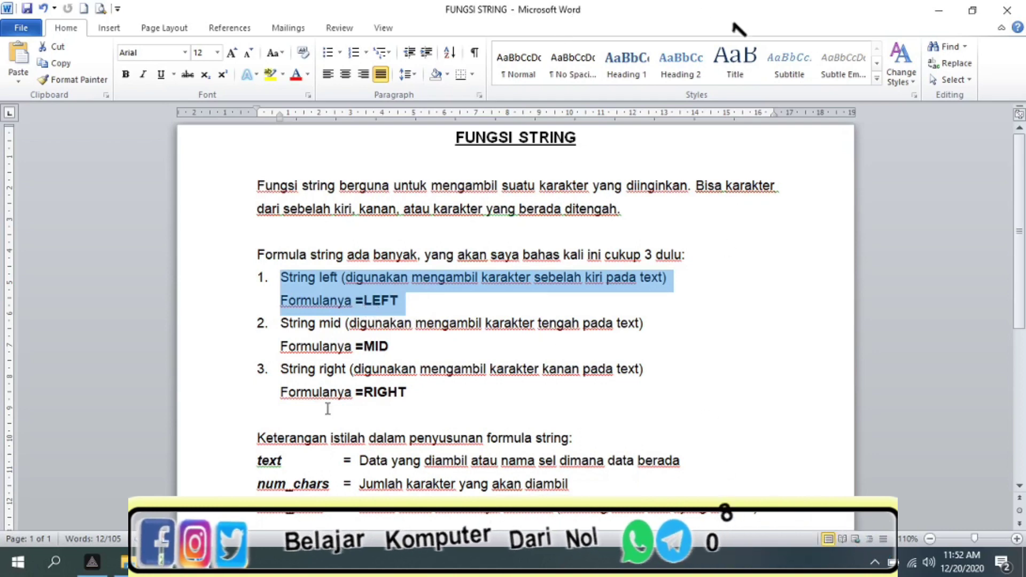
pyautogui.write('=LEFT')
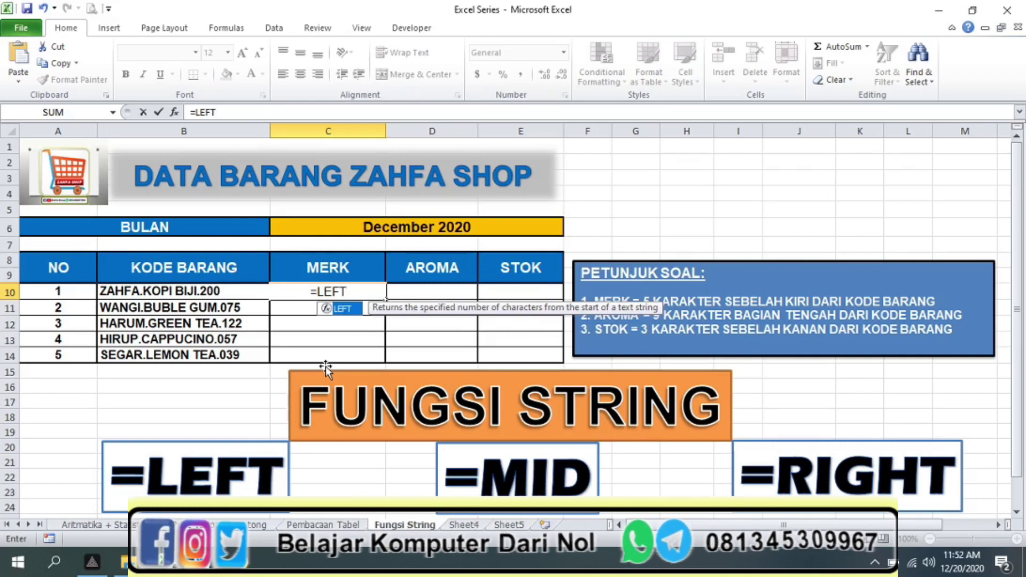
# Step: Accept LEFT from autocomplete so C10 reads =LEFT(, then switch to the Word notes
pyautogui.doubleClick(350, 310)
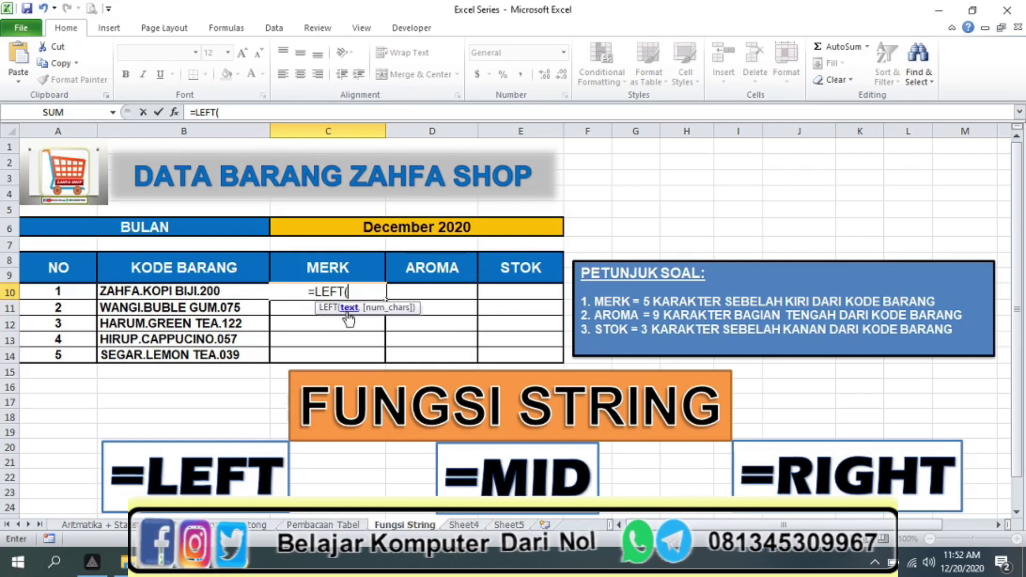
pyautogui.hotkey('alt', 'Tab')
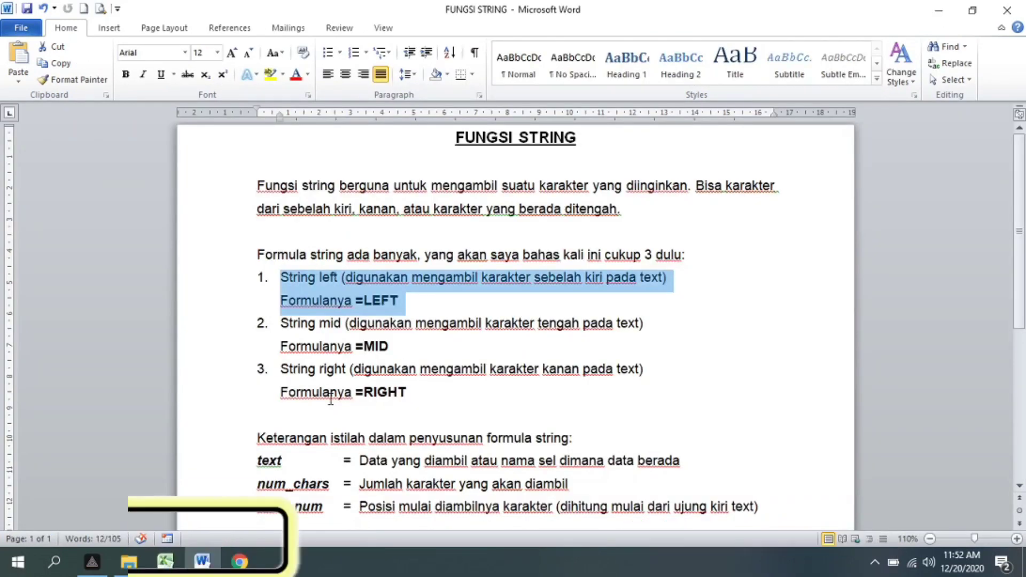
# Step: Highlight the definition of the text argument in the Word notes
pyautogui.moveTo(359, 460); pyautogui.dragTo(663, 472)
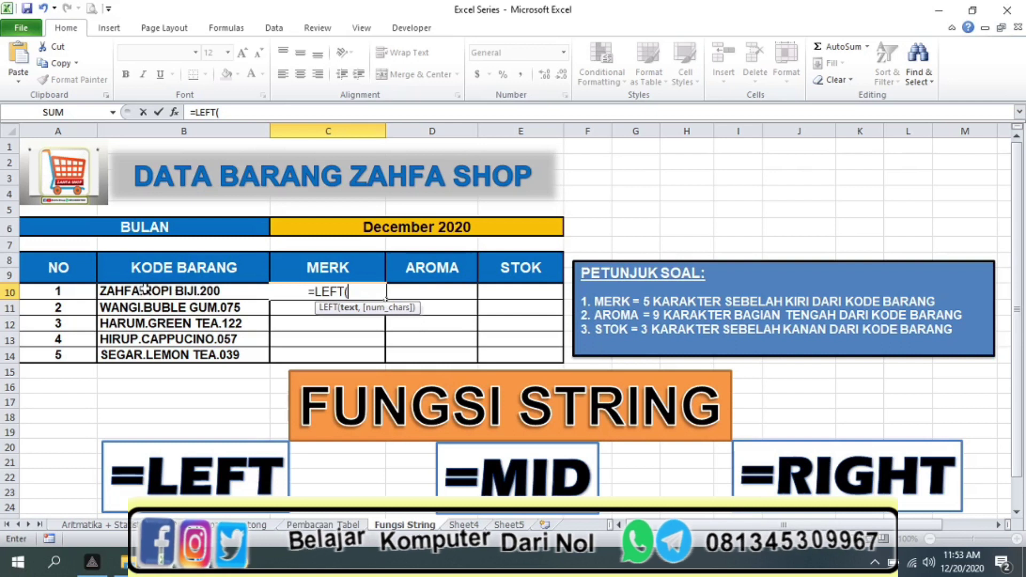
# Step: Add B10 and a comma to make =LEFT(B10, then switch to the Word notes
pyautogui.click(152, 292)
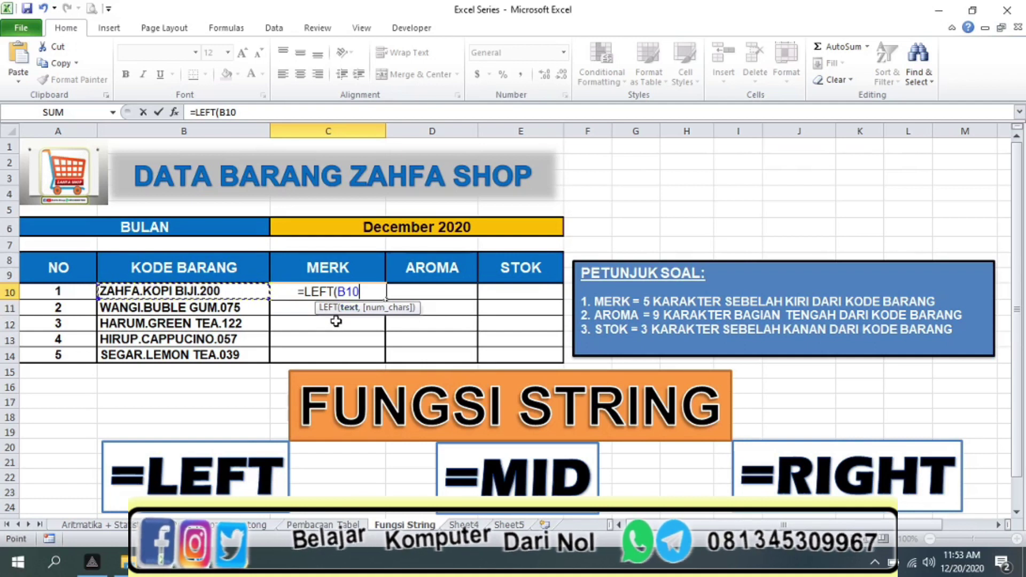
pyautogui.write(',')
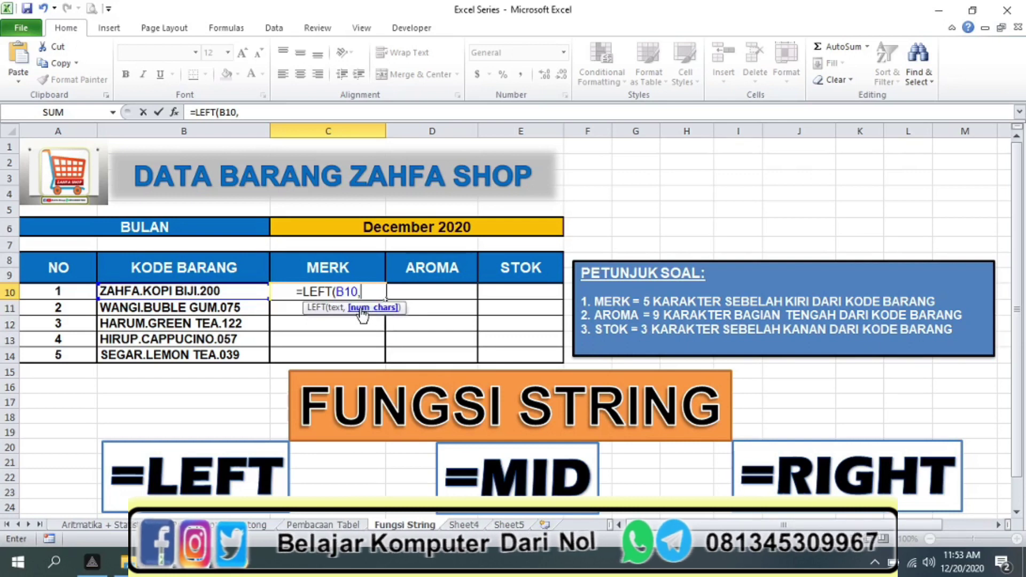
pyautogui.hotkey('alt', 'Tab')
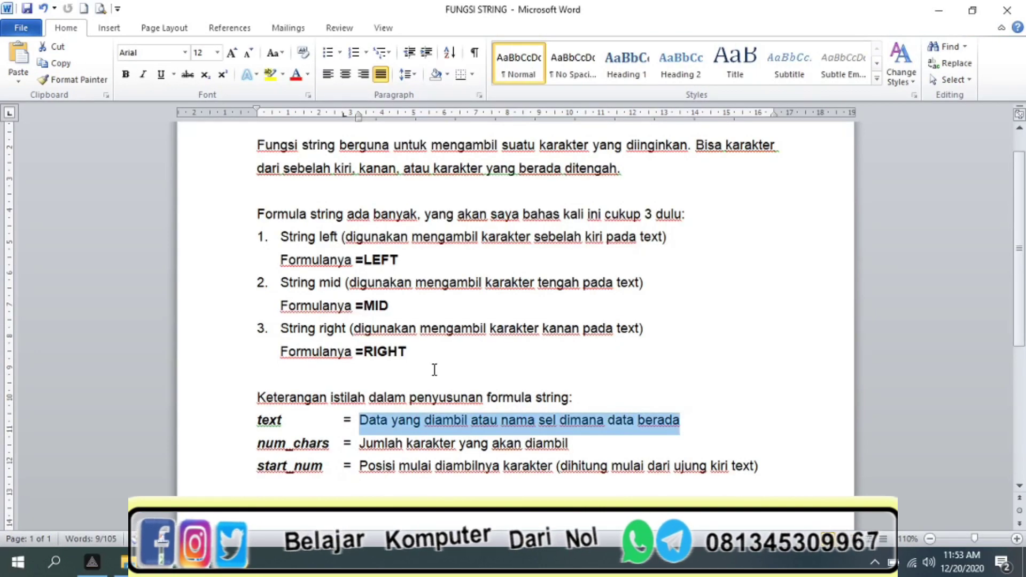
# Step: Highlight the num_chars definition in Word and return to the Excel workbook
pyautogui.moveTo(359, 444); pyautogui.dragTo(591, 448)
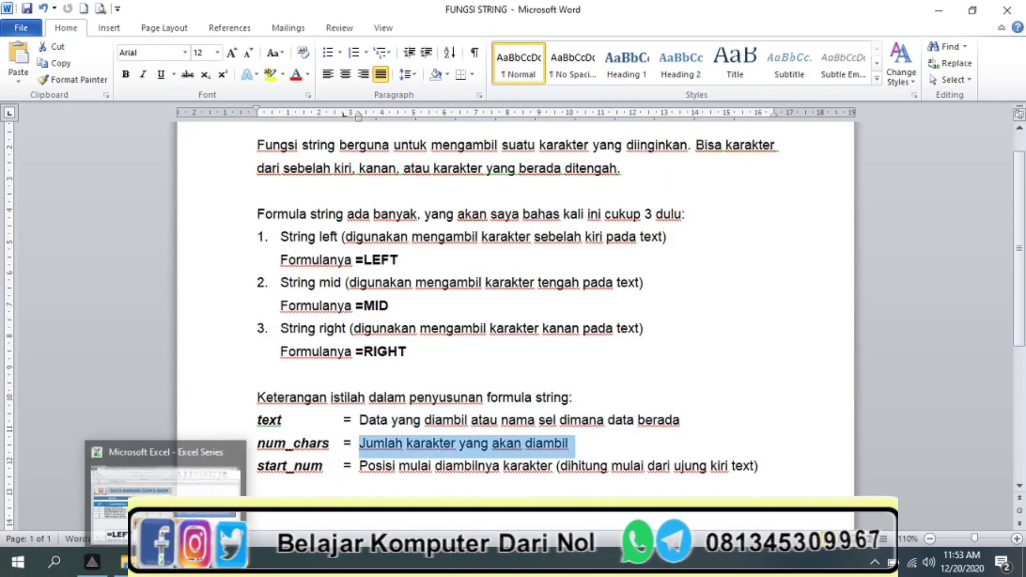
pyautogui.click(169, 561)
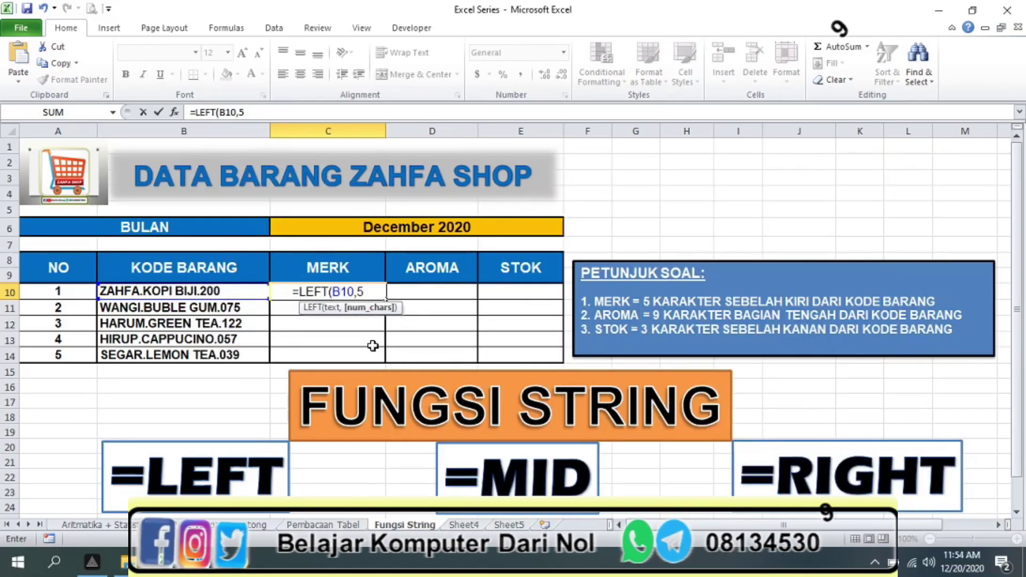
# Step: Finish =LEFT(B10,5) in C10 and fill it down to C14 to show ZAHFA through SEGAR
pyautogui.write(')')
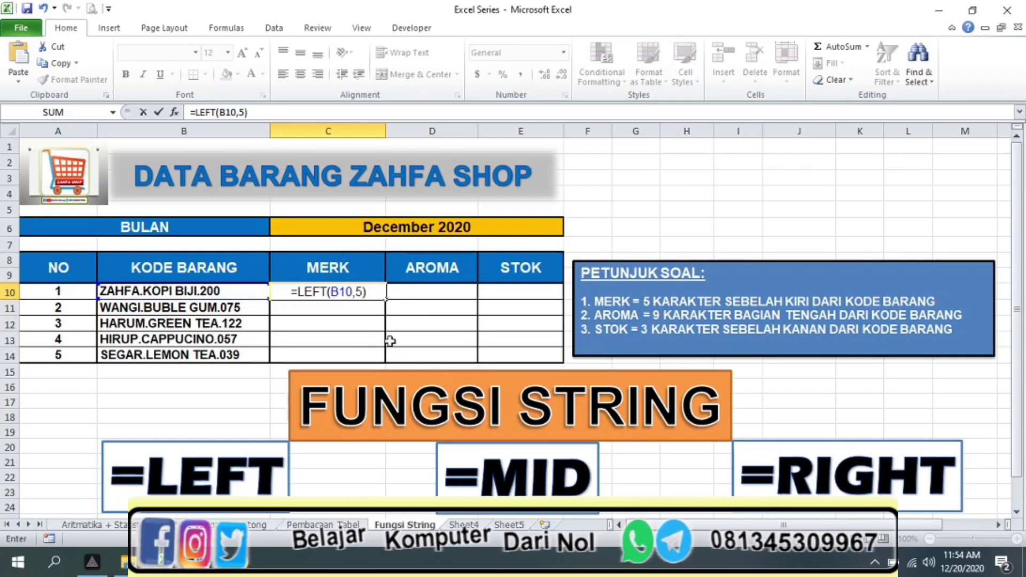
pyautogui.press('Return')
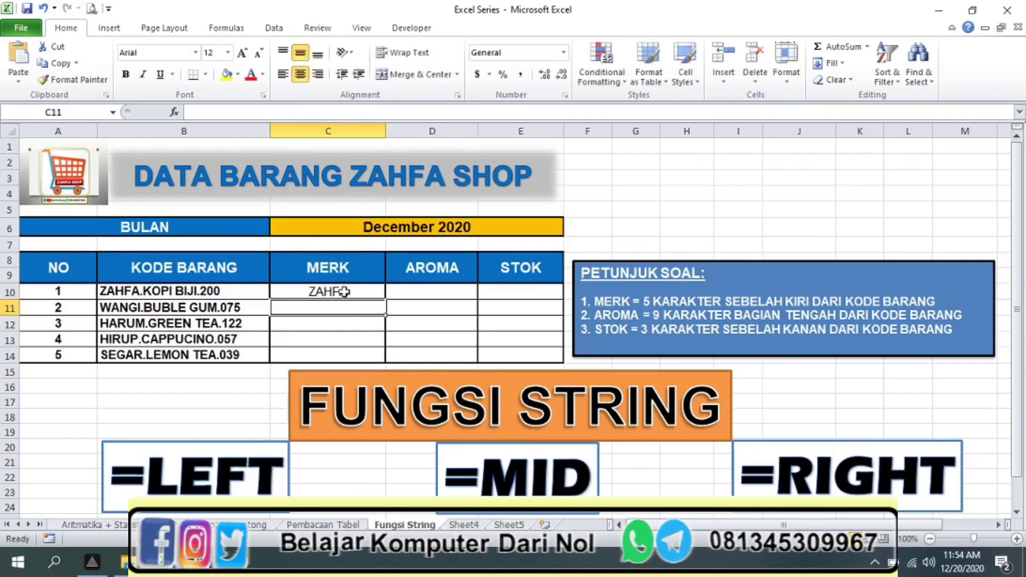
pyautogui.click(344, 291)
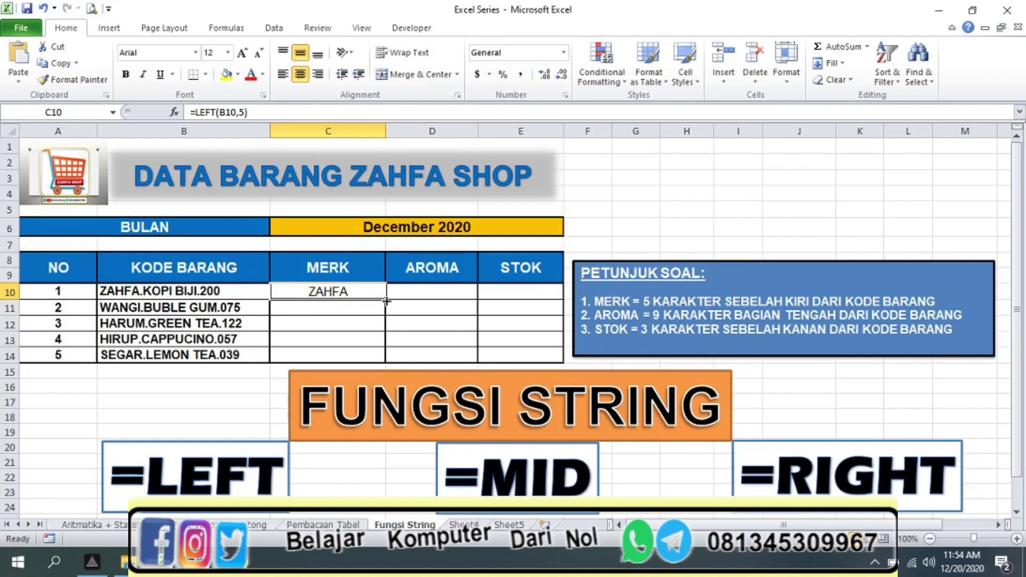
pyautogui.moveTo(386, 301); pyautogui.dragTo(376, 364)
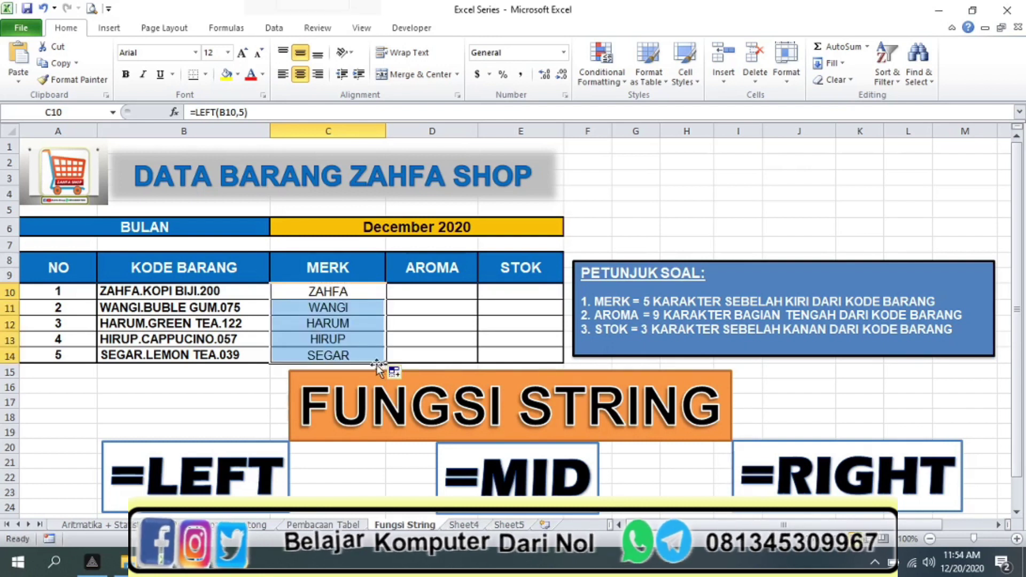
pyautogui.click(262, 307)
pyautogui.click(283, 307)
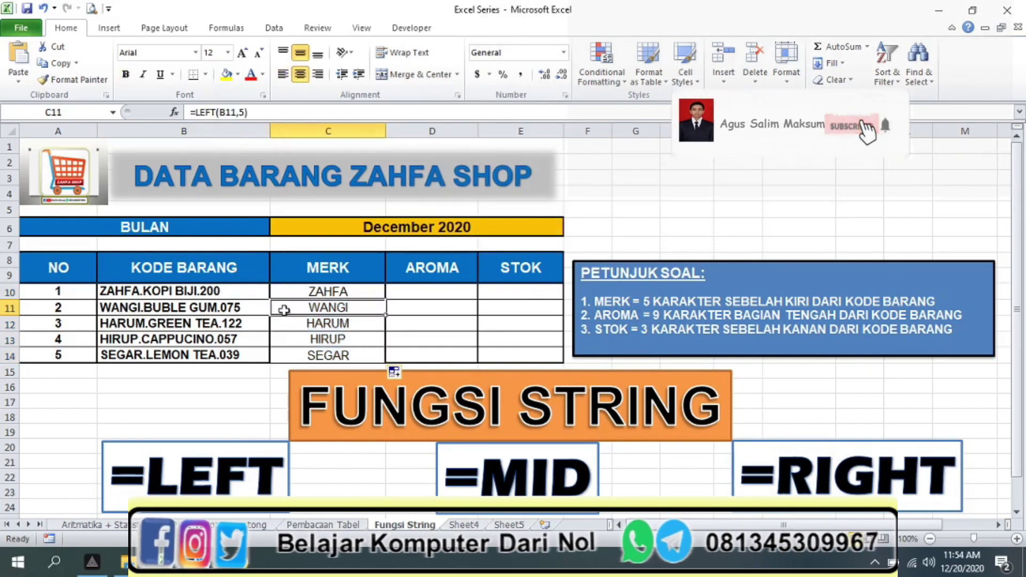
pyautogui.press('Down')
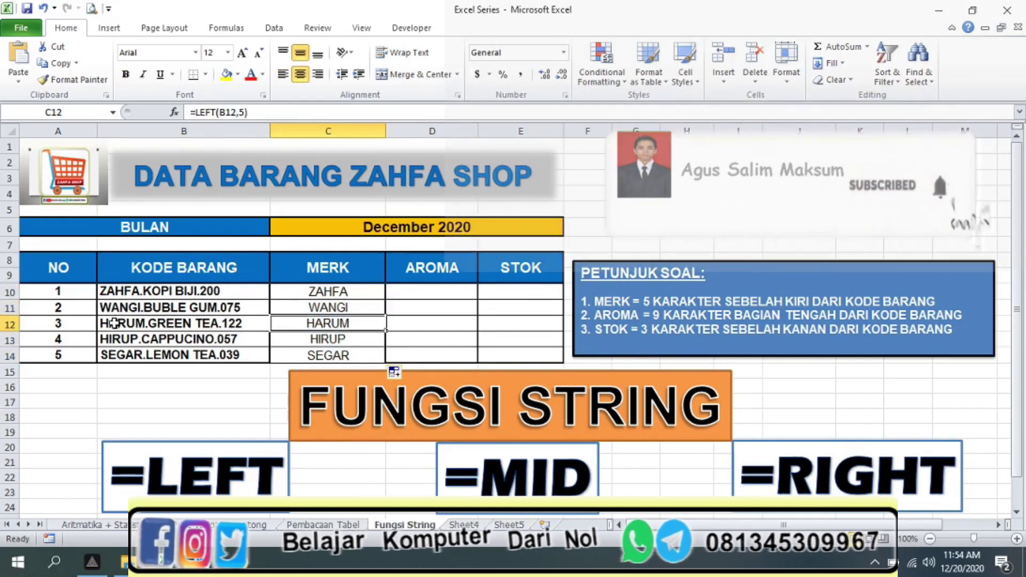
pyautogui.click(114, 322)
pyautogui.click(115, 338)
pyautogui.click(321, 339)
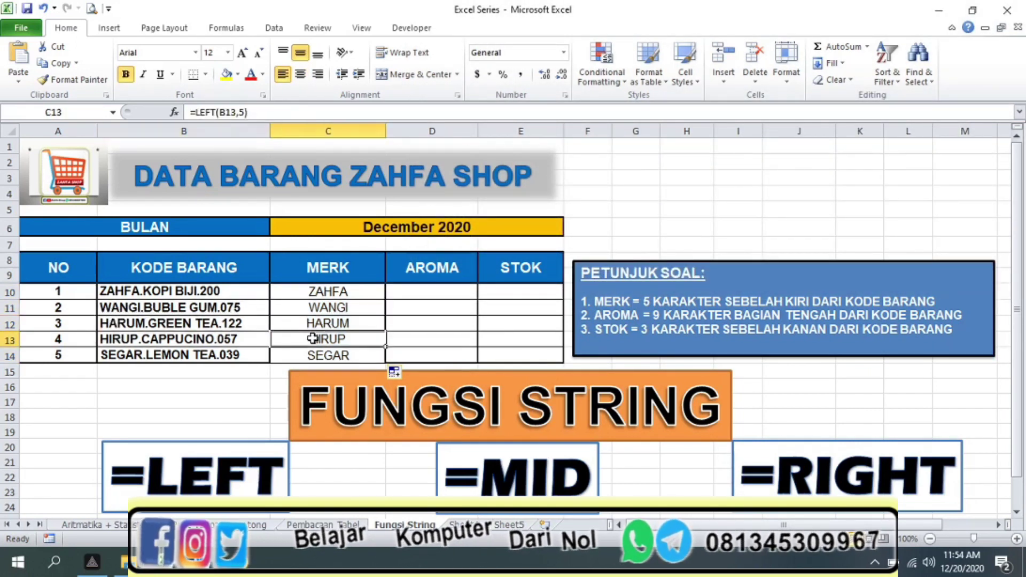
pyautogui.click(130, 355)
pyautogui.click(310, 357)
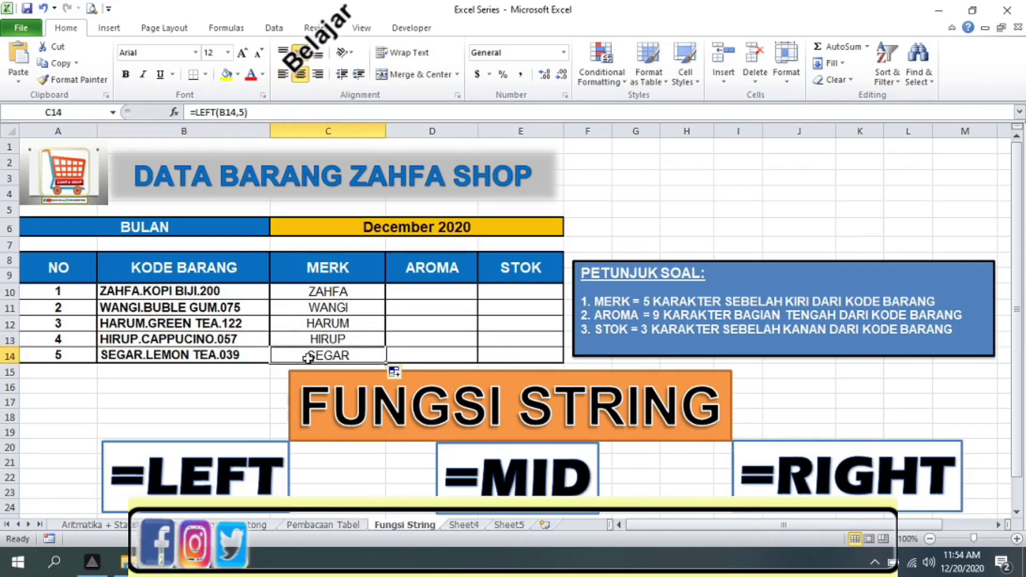
pyautogui.click(337, 291)
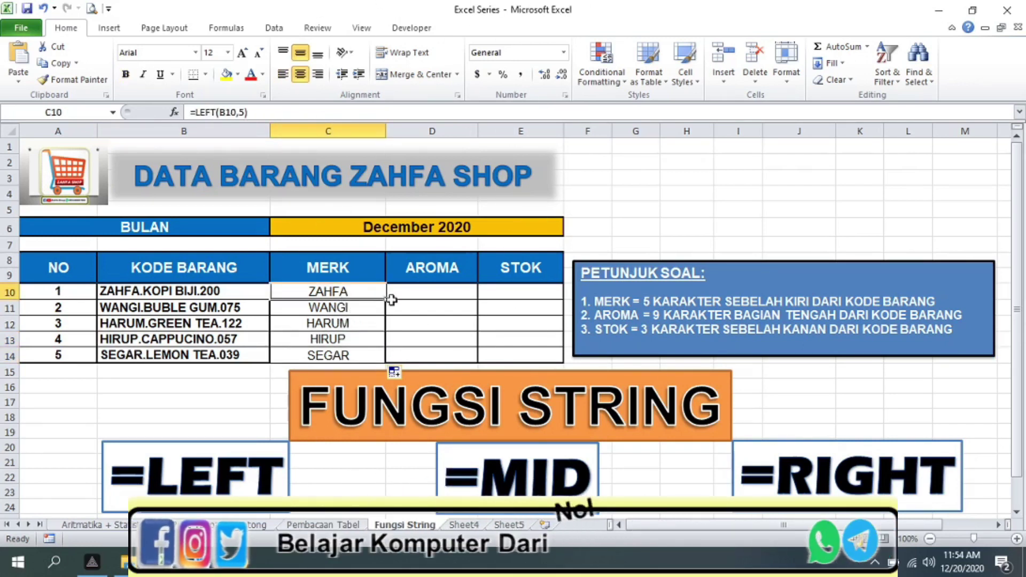
pyautogui.click(515, 294)
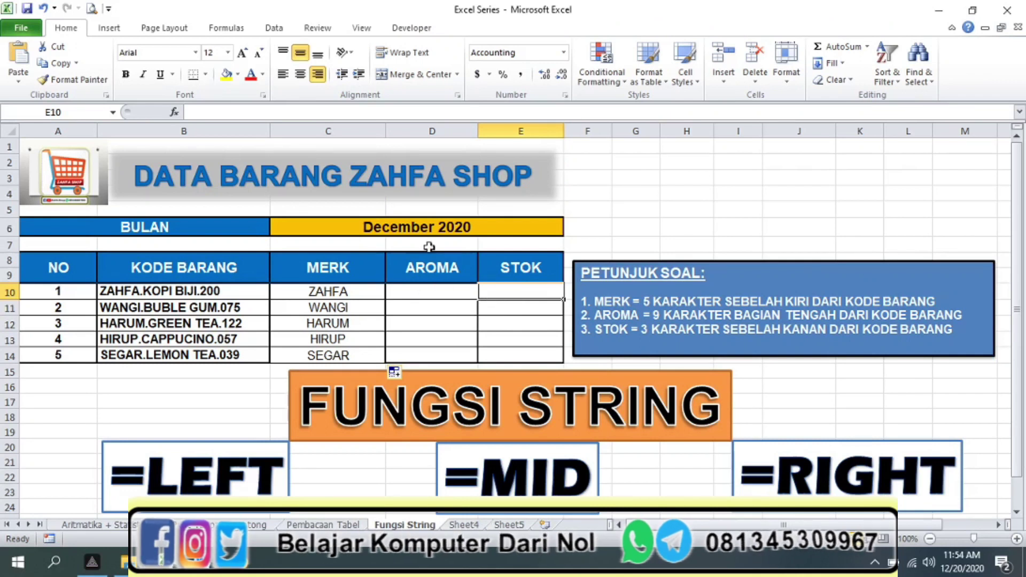
pyautogui.click(431, 292)
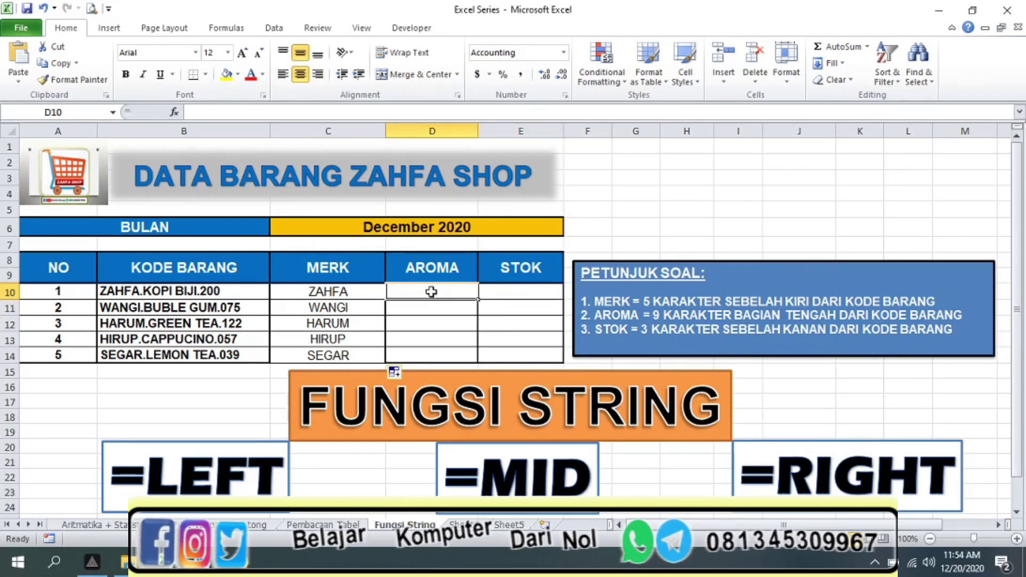
pyautogui.click(523, 291)
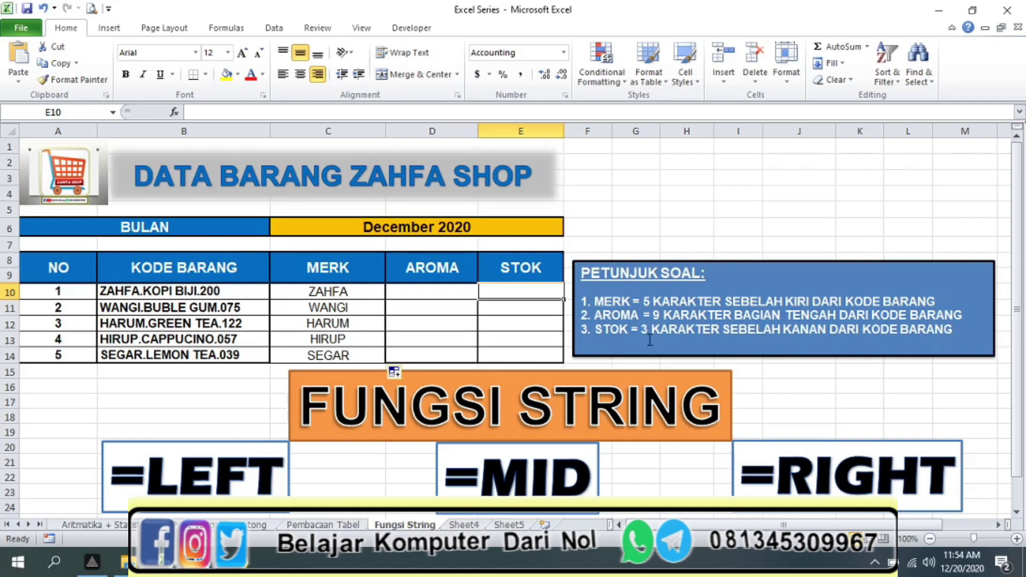
pyautogui.click(227, 291)
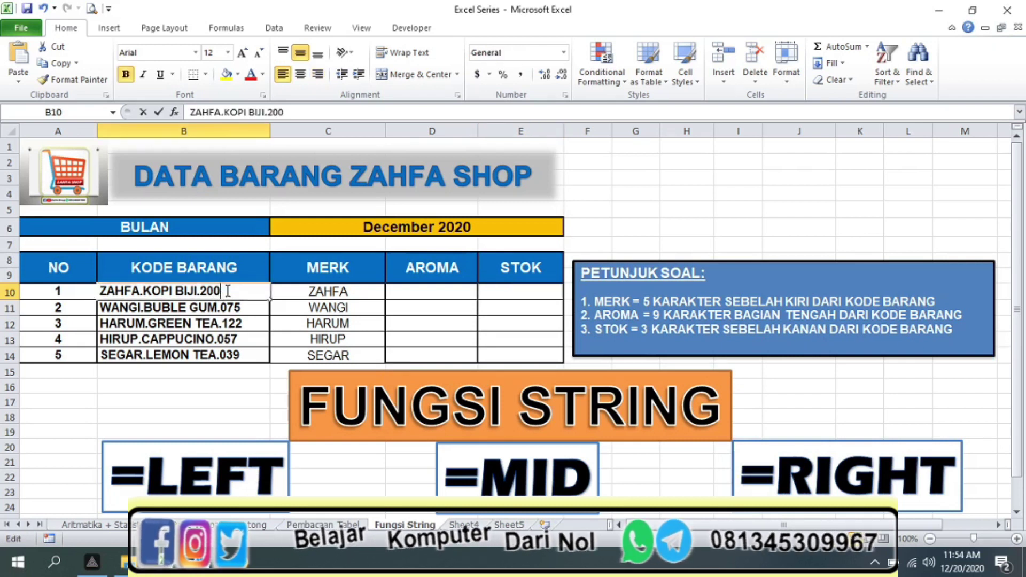
pyautogui.doubleClick(204, 291)
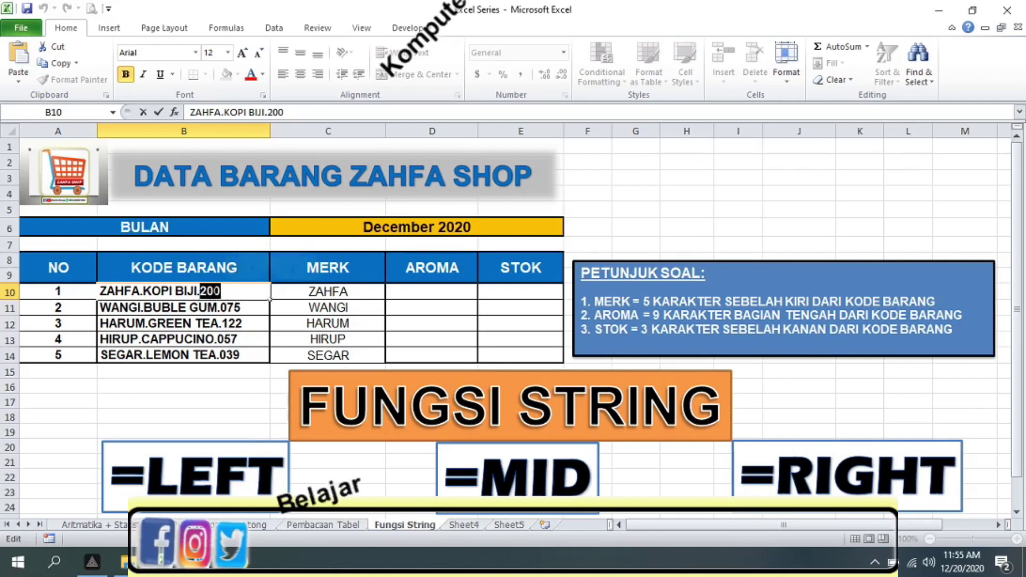
pyautogui.press('Right')
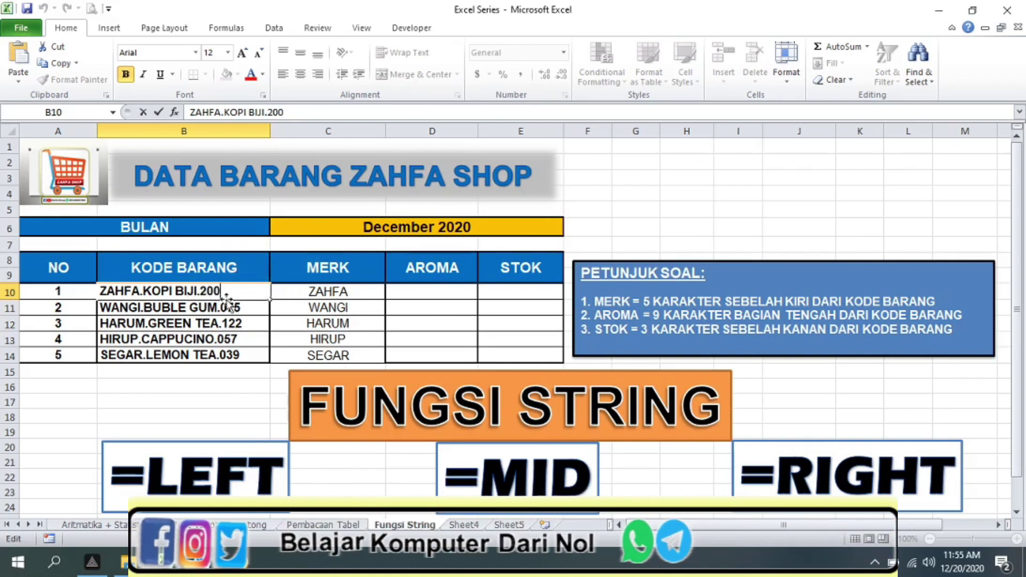
pyautogui.click(521, 294)
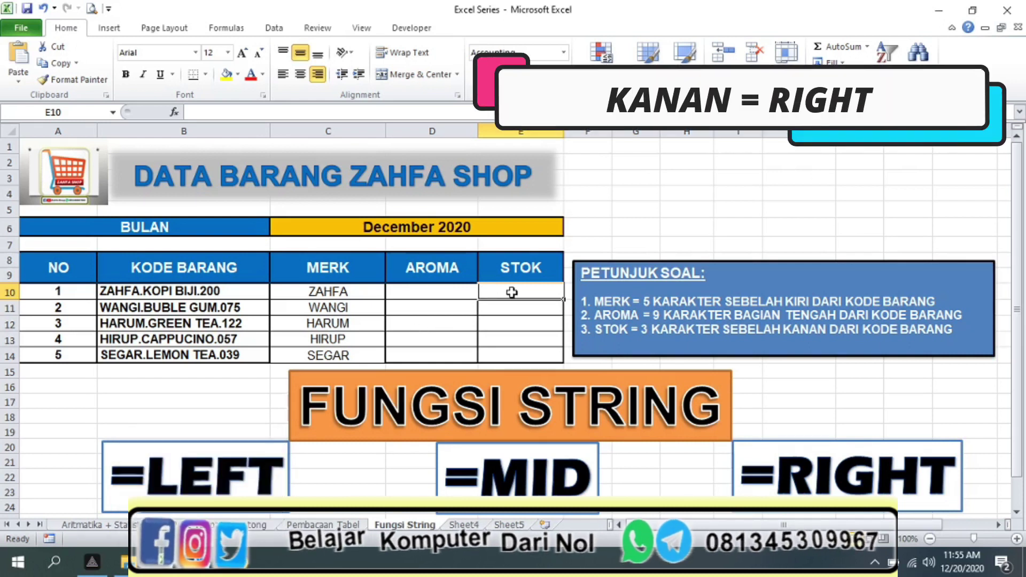
# Step: Type =RIGHT( into E10 and highlight the text argument explanation in the notes
pyautogui.write('=RI')
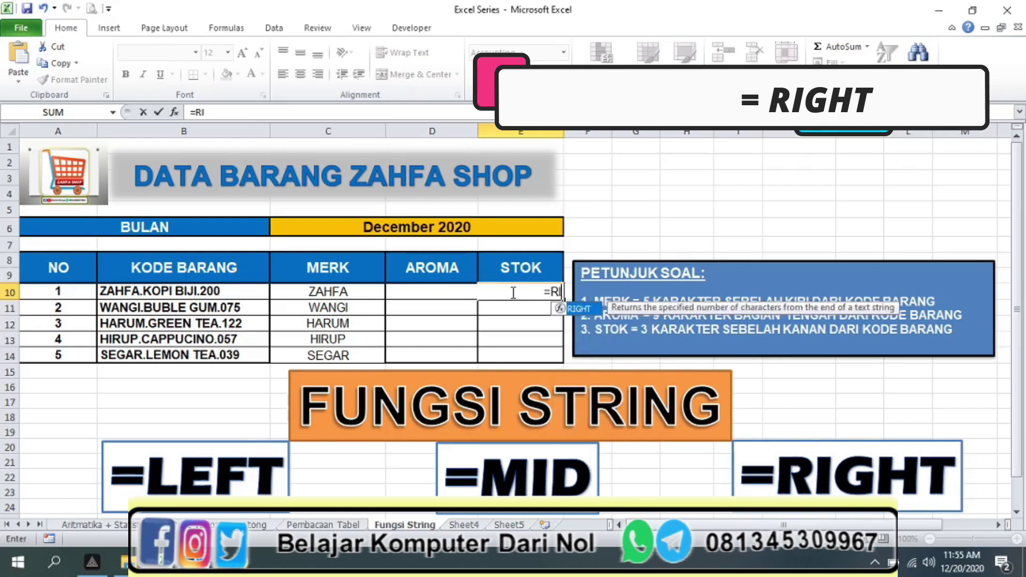
pyautogui.write('GHT')
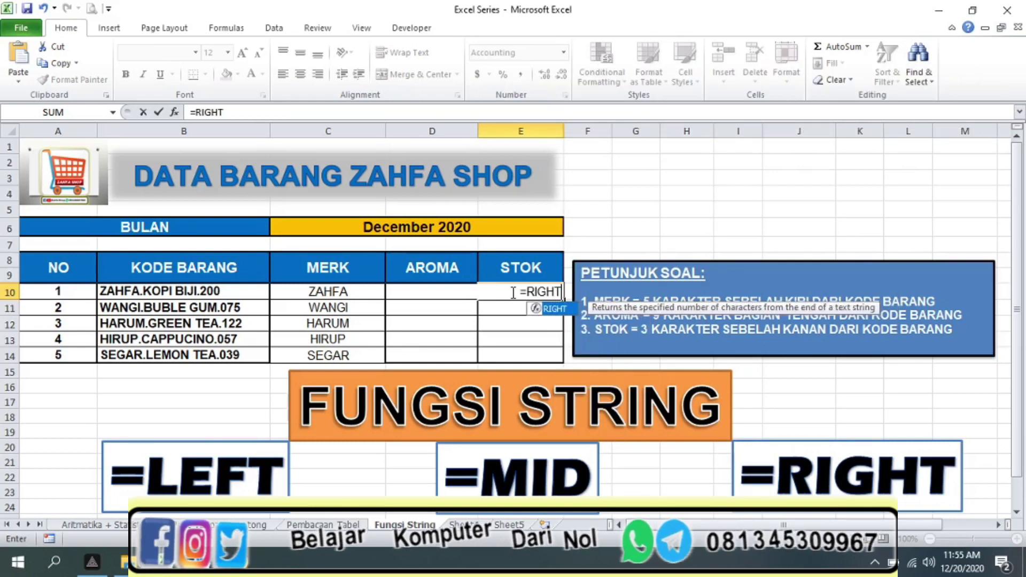
pyautogui.write('(')
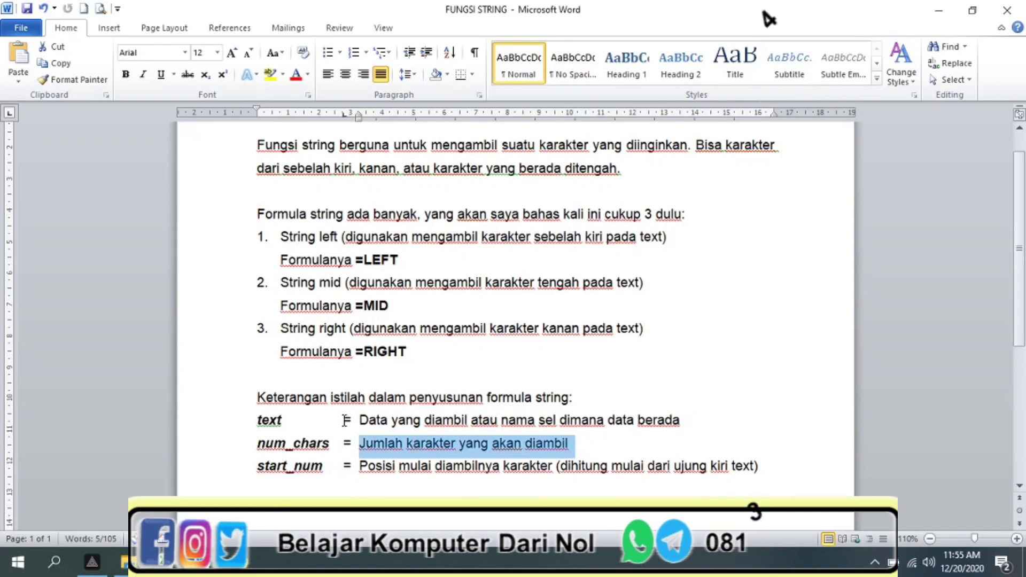
pyautogui.moveTo(360, 417); pyautogui.dragTo(653, 425)
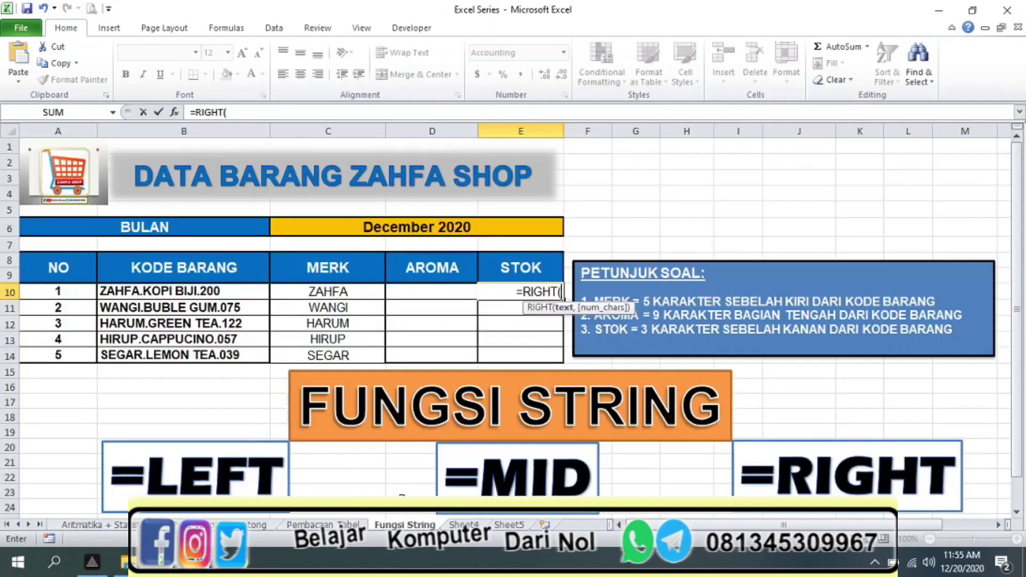
# Step: Complete =RIGHT(B10,3) in E10 so the first item's STOK shows 200
pyautogui.click(204, 293)
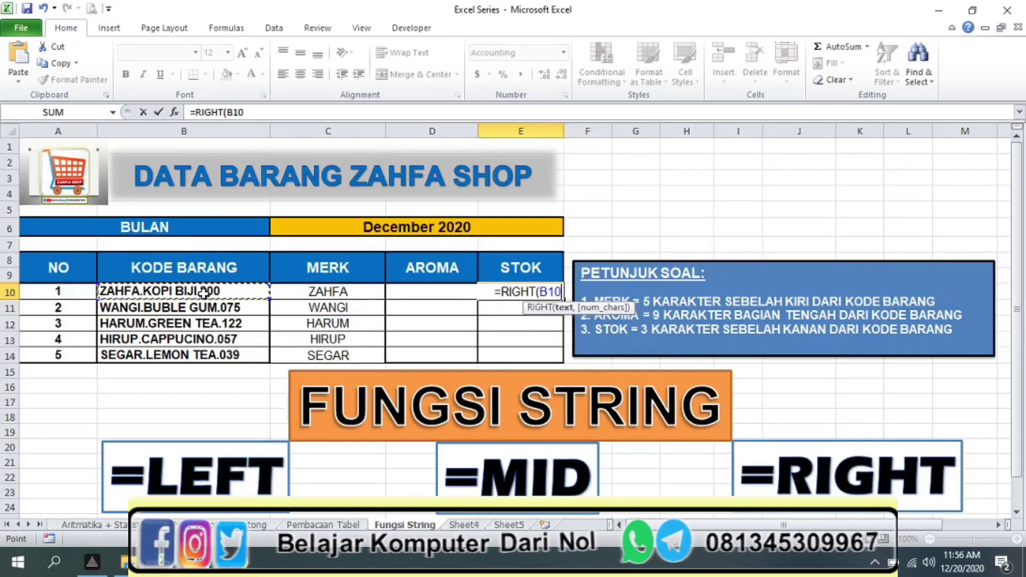
pyautogui.write(',')
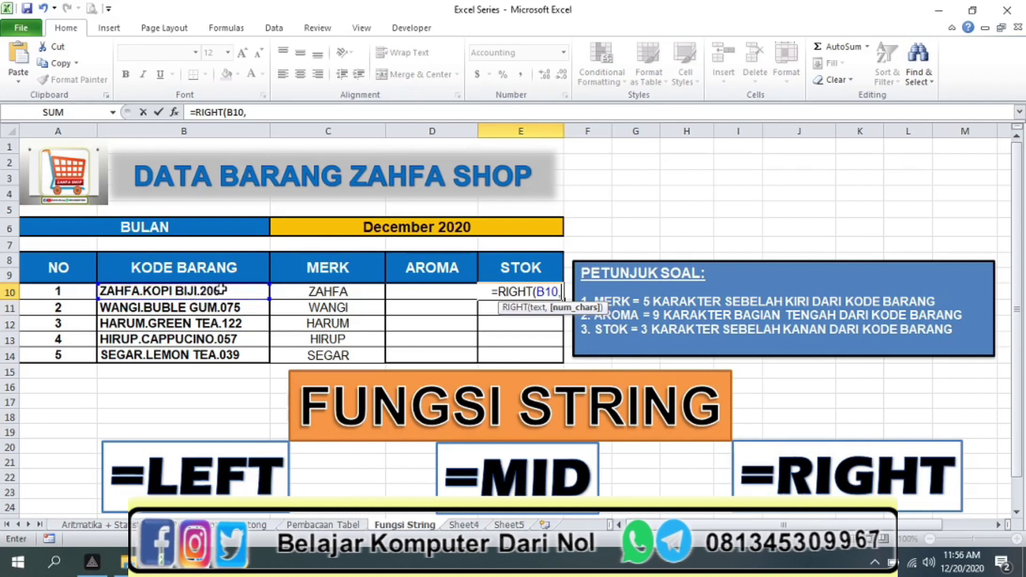
pyautogui.write('3)')
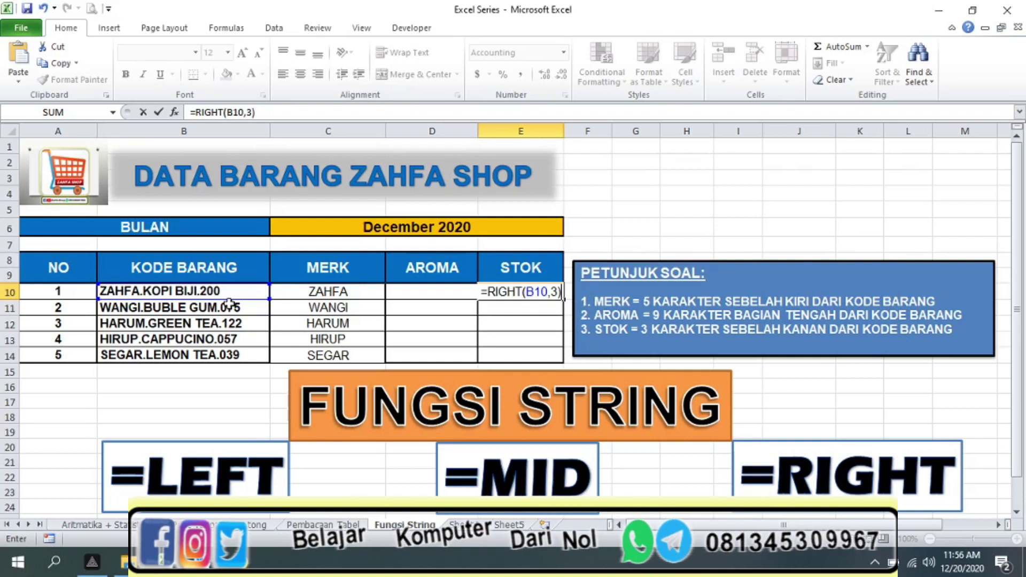
pyautogui.press('Return')
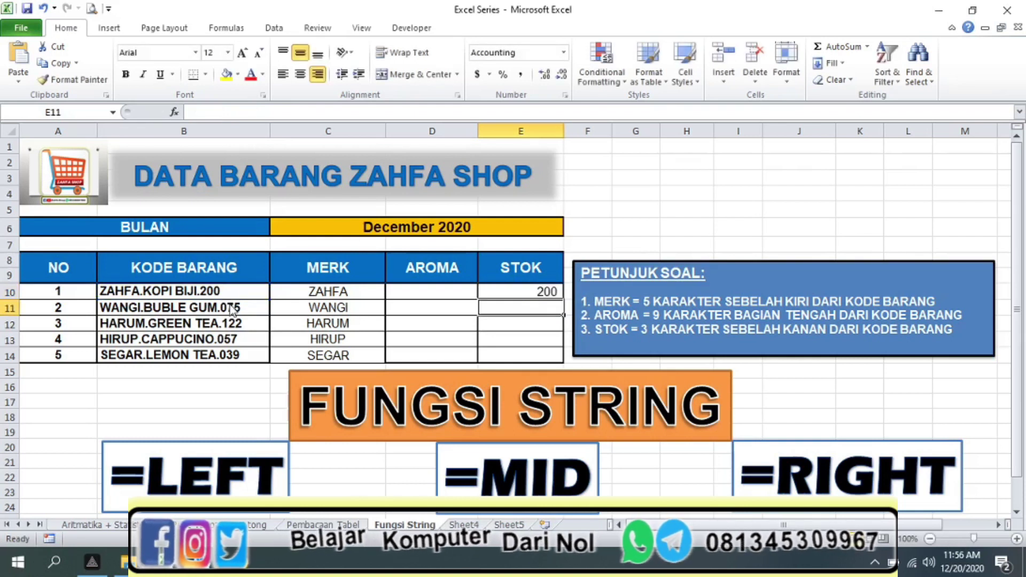
pyautogui.click(555, 294)
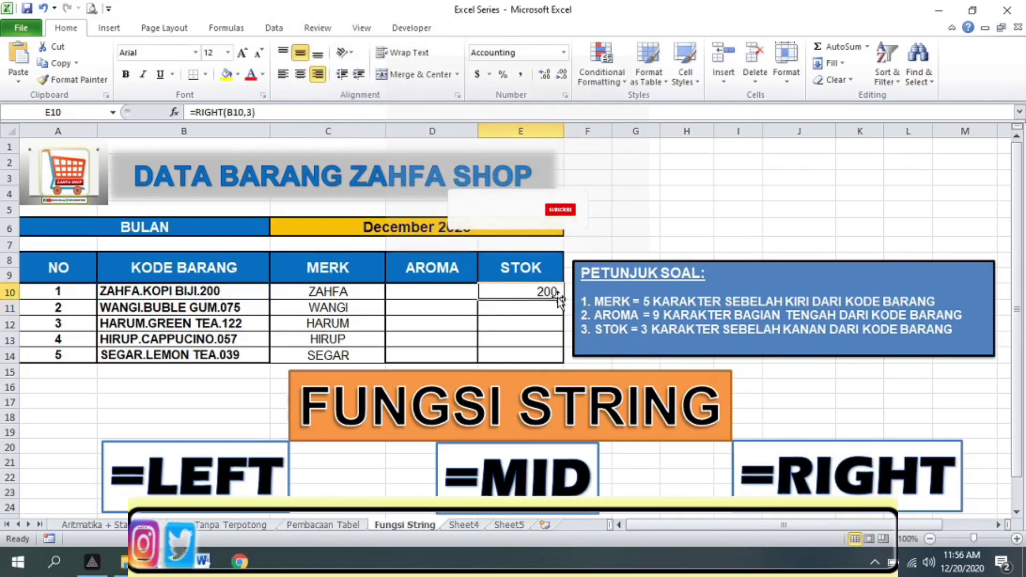
# Step: Copy the RIGHT formula from E10 down to E14 and check each item's code
pyautogui.moveTo(558, 298); pyautogui.dragTo(563, 361)
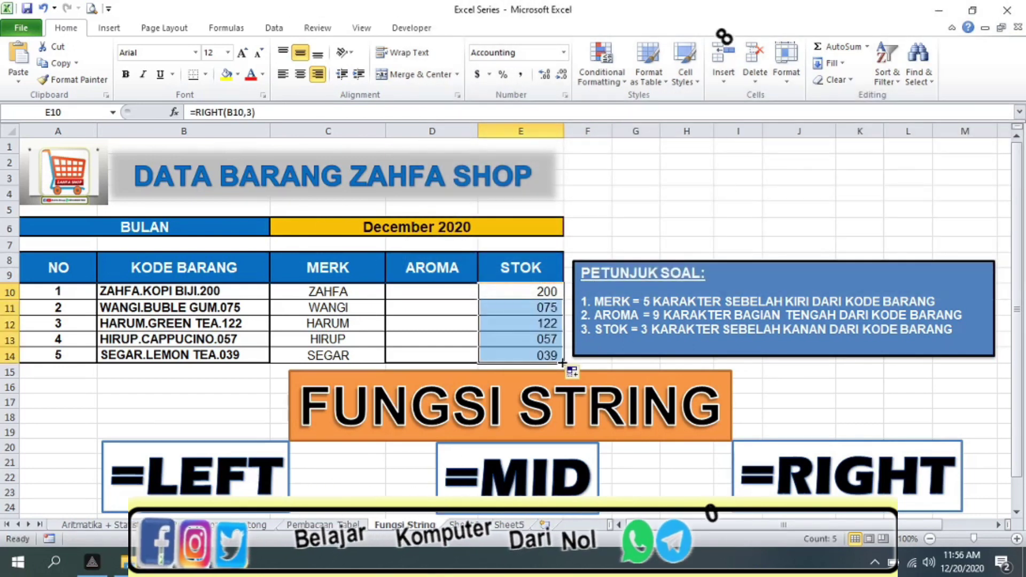
pyautogui.click(244, 307)
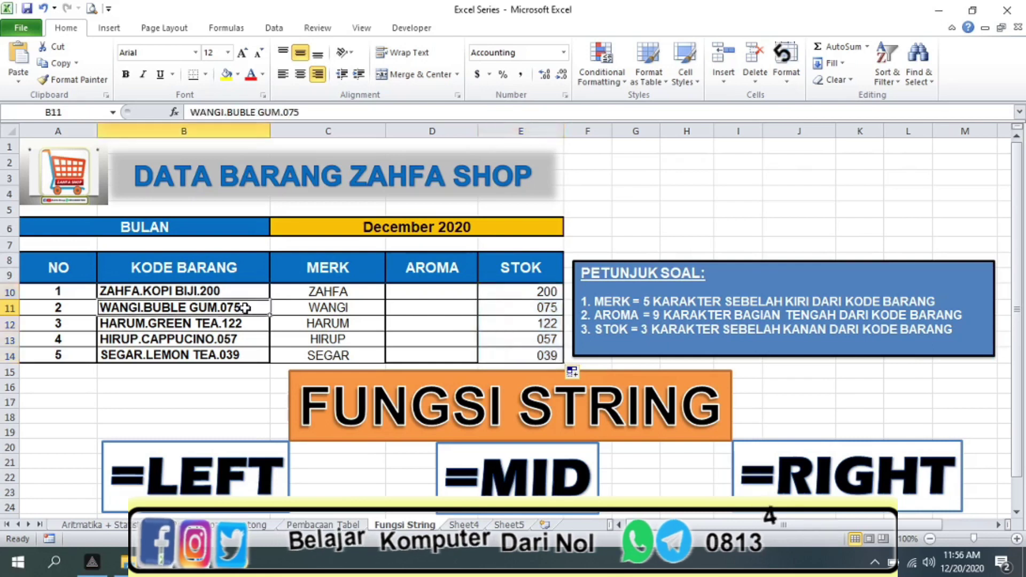
pyautogui.click(242, 324)
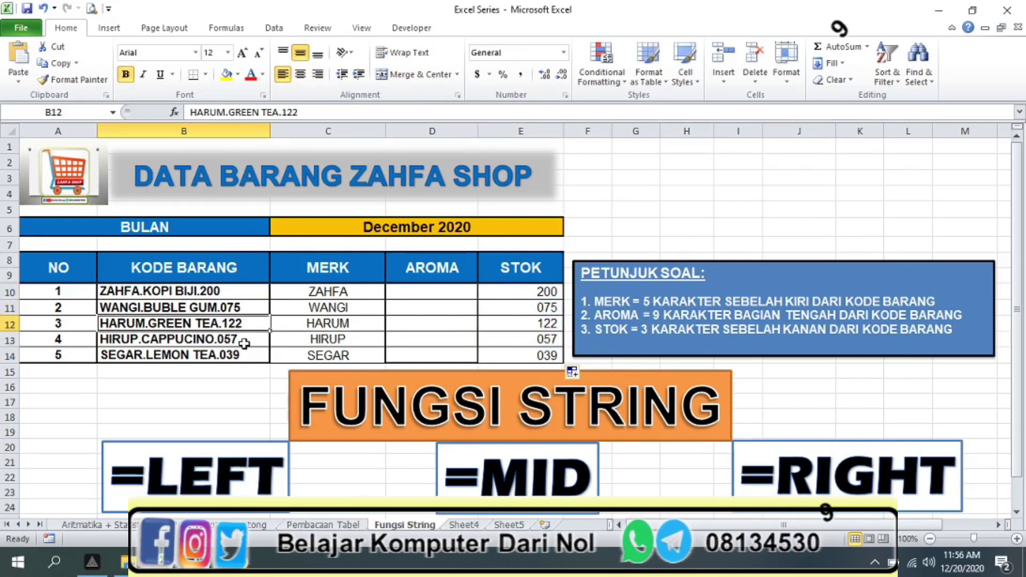
pyautogui.click(244, 342)
pyautogui.click(256, 356)
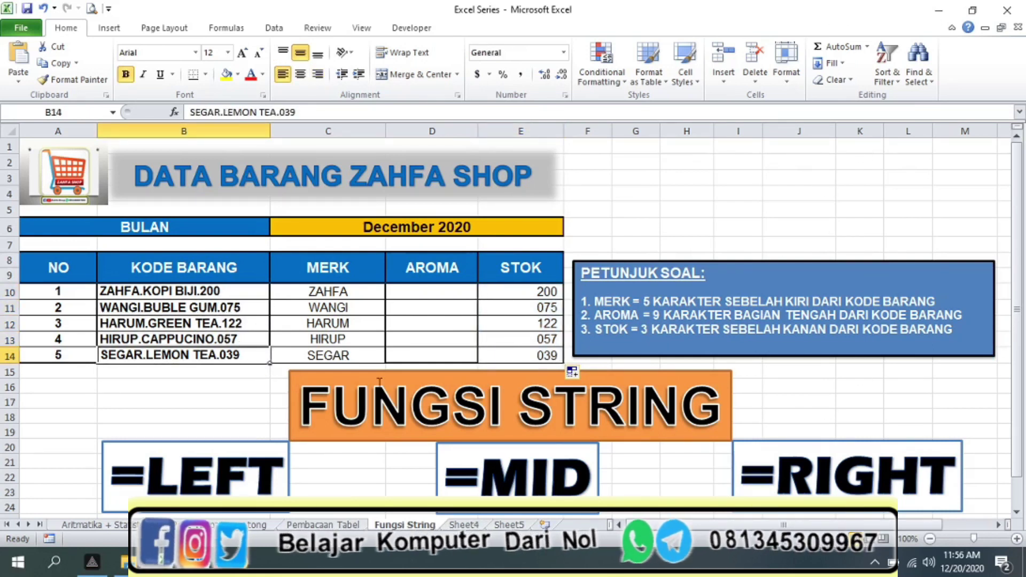
# Step: Review the LEFT formula in C10 and the RIGHT formula in E10, ending on empty D10
pyautogui.click(449, 297)
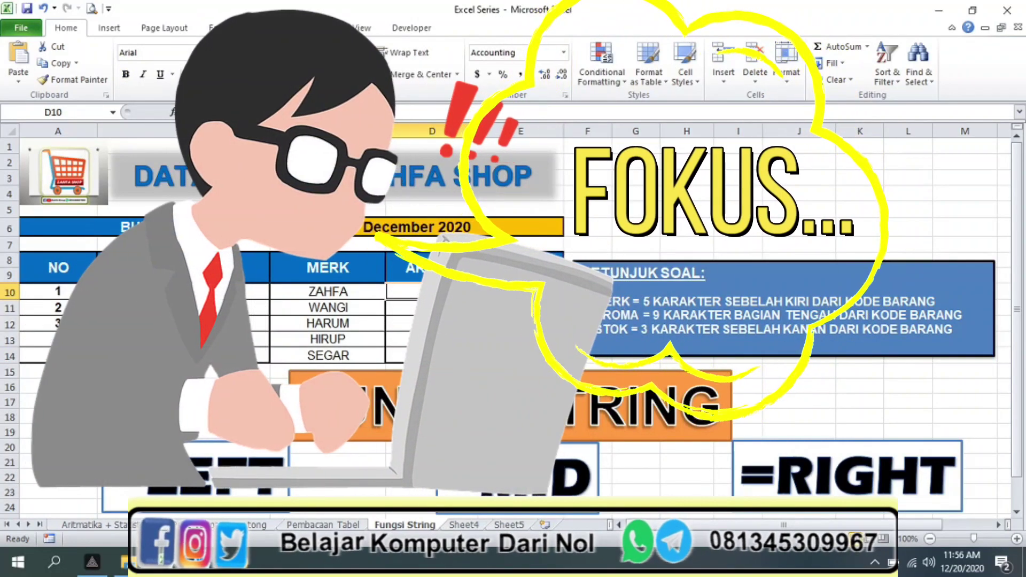
pyautogui.click(332, 291)
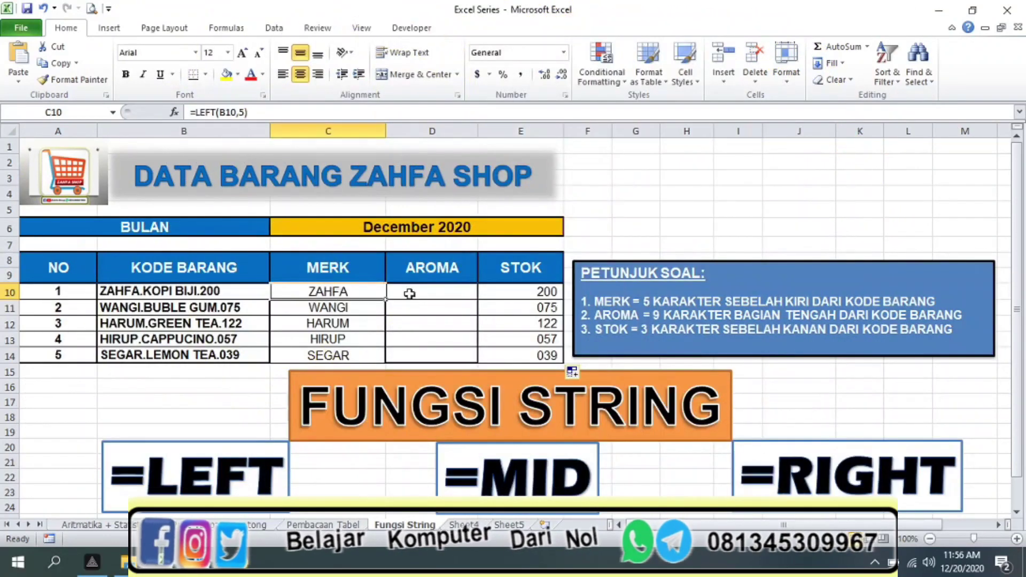
pyautogui.click(530, 290)
pyautogui.click(437, 294)
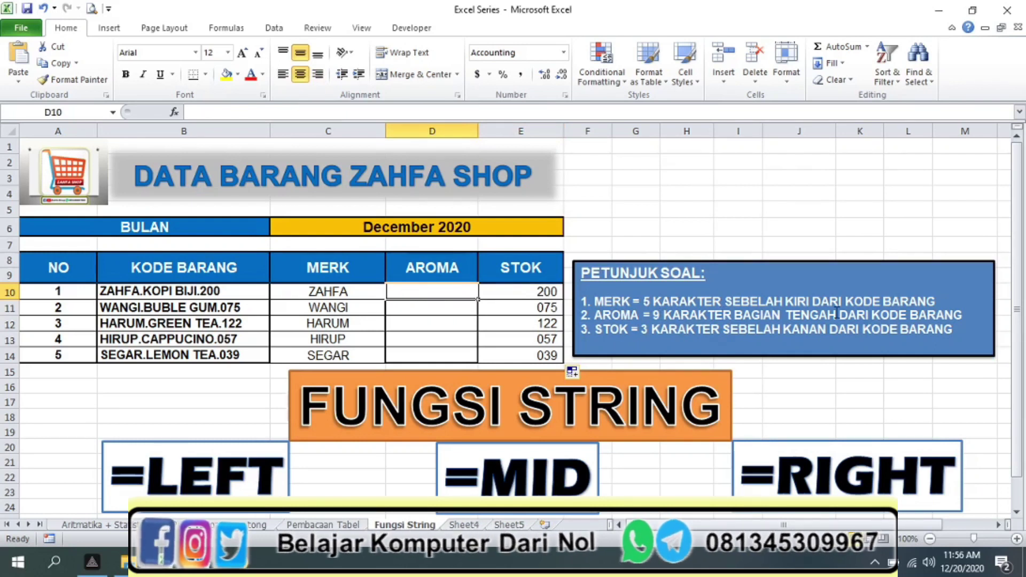
# Step: From D10, read the Word notes on MID, highlighting 'karakter tengah' and '=MID', then return to Excel
pyautogui.click(457, 290)
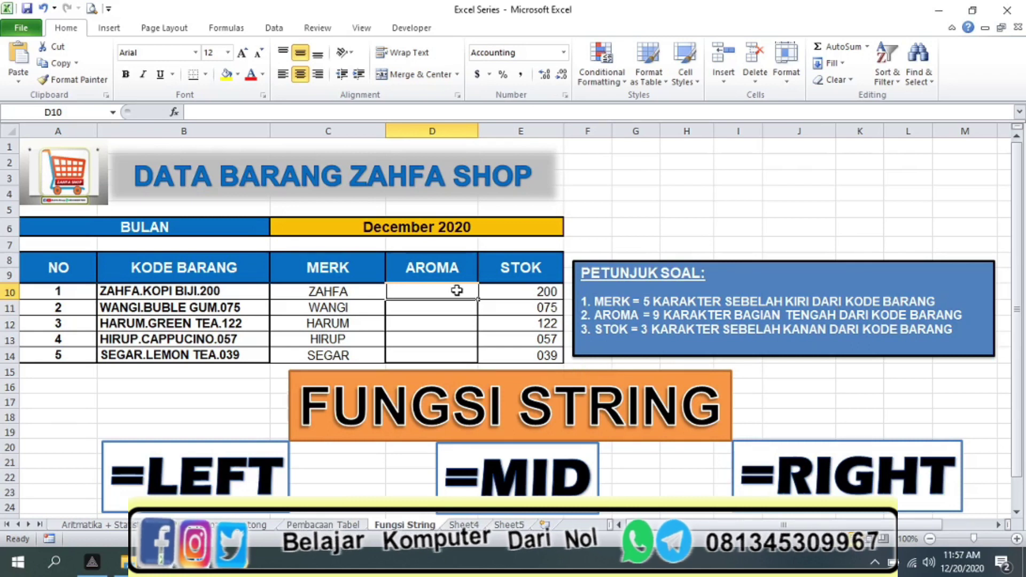
pyautogui.hotkey('alt', 'Tab')
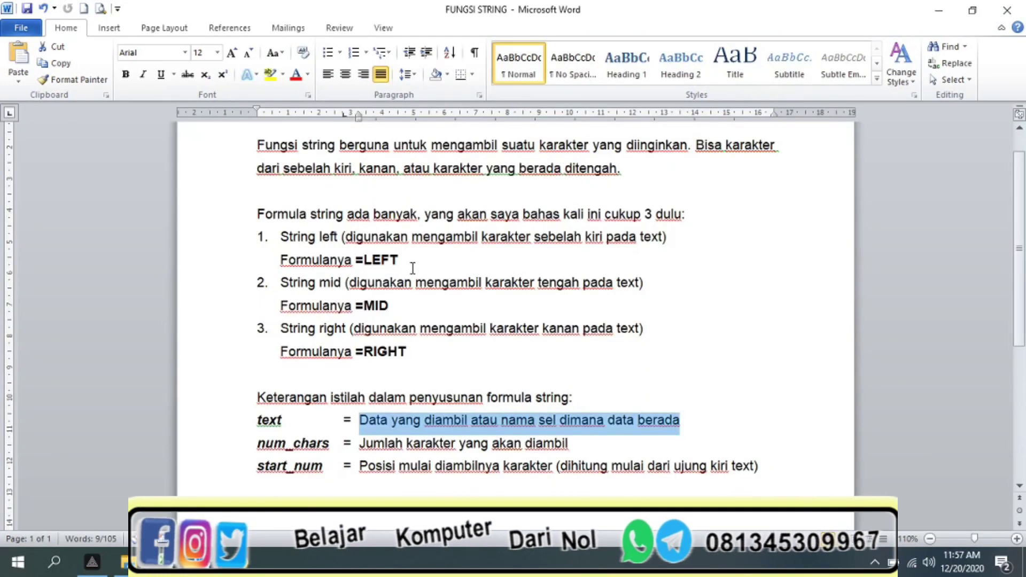
pyautogui.scroll(1, 271, 351)
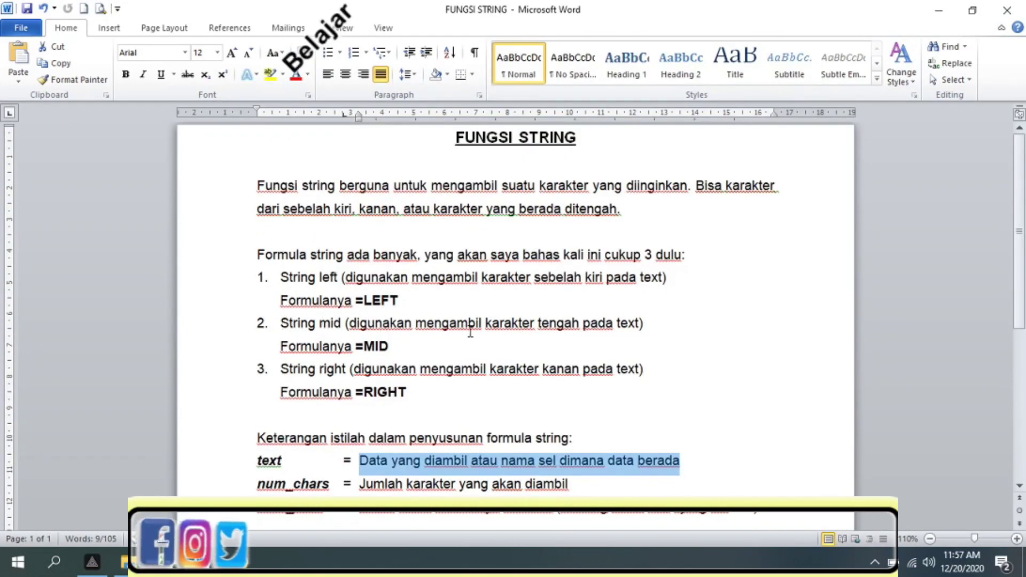
pyautogui.moveTo(485, 325); pyautogui.dragTo(581, 327)
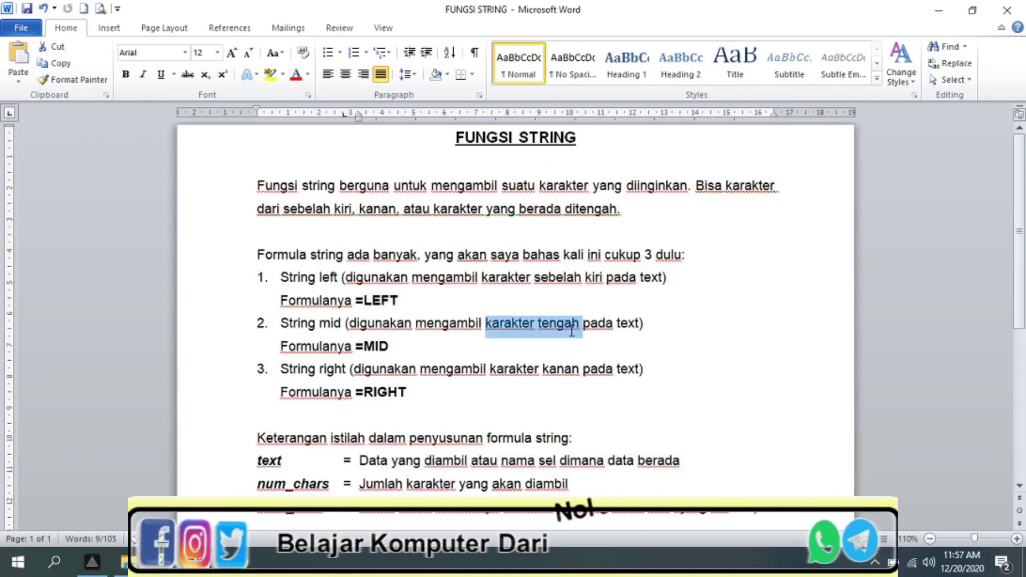
pyautogui.moveTo(356, 348); pyautogui.dragTo(398, 348)
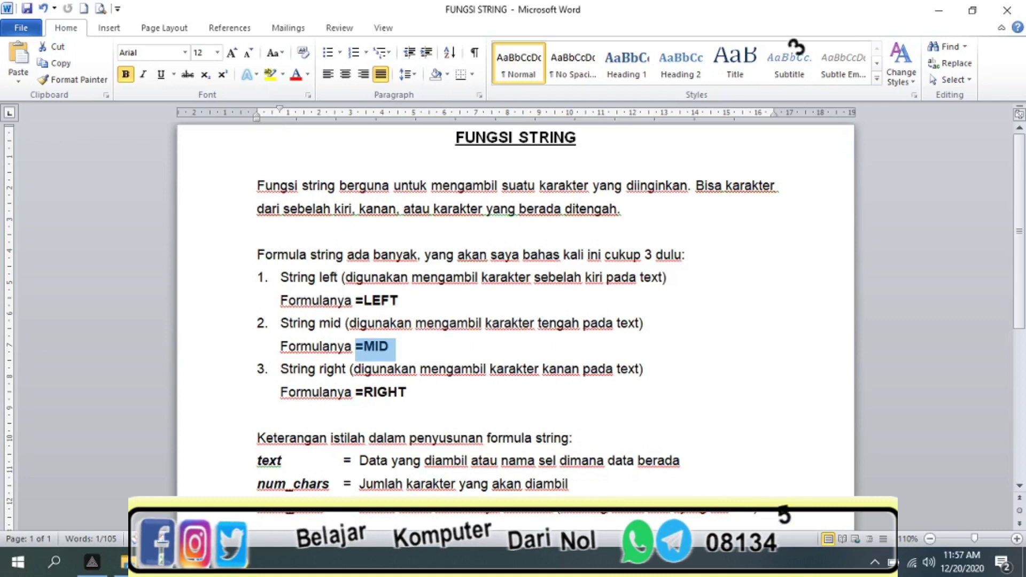
pyautogui.hotkey('alt', 'Tab')
# Step: Start D10 as =MID(B10, using B10's code as the text argument
pyautogui.write('=')
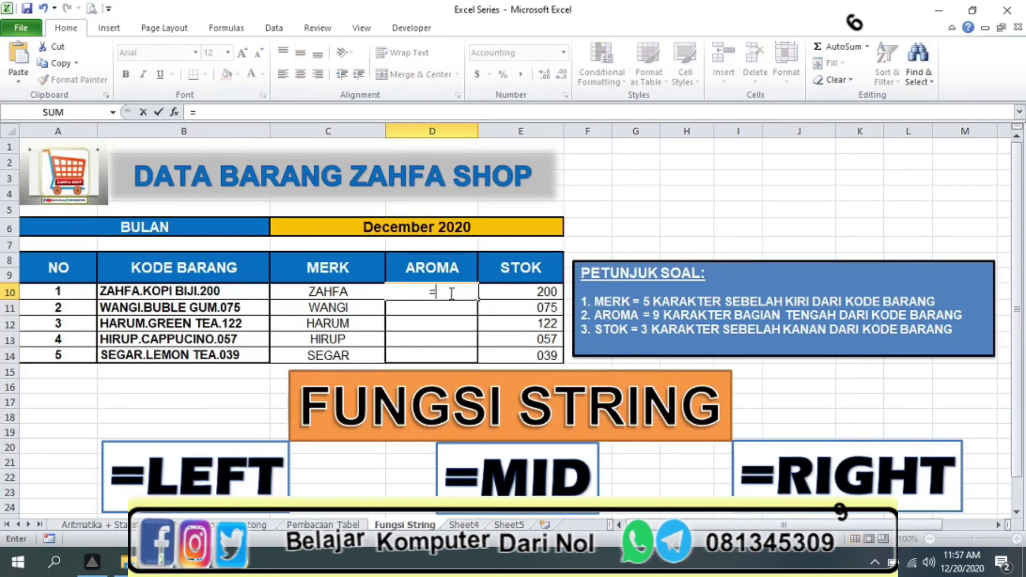
pyautogui.write('MID')
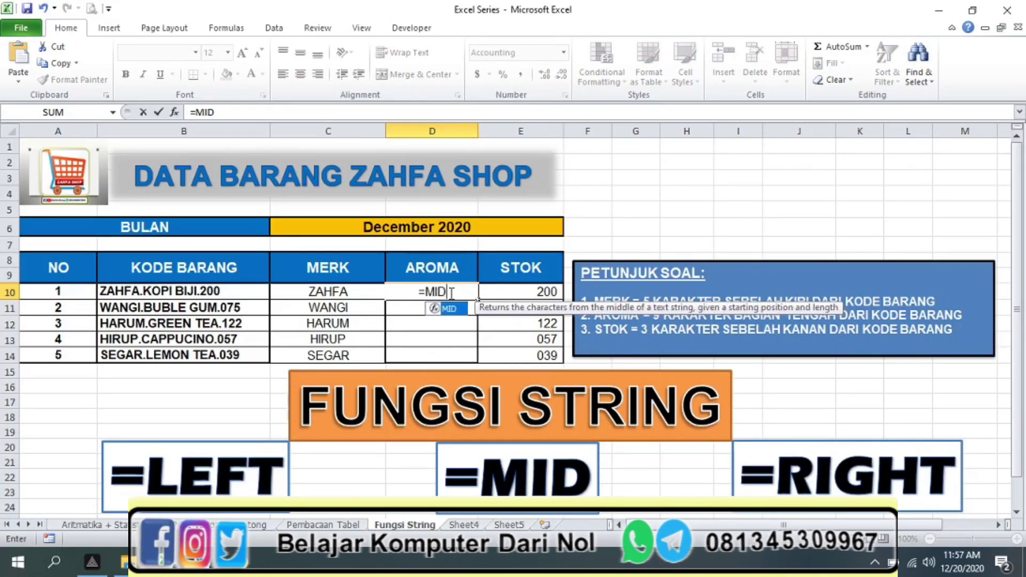
pyautogui.write('(')
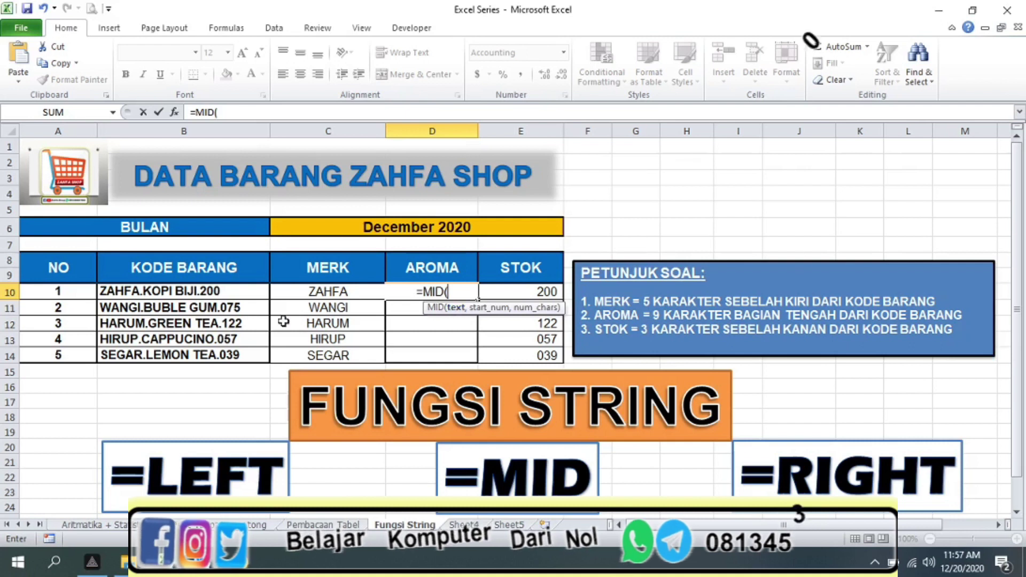
pyautogui.click(166, 290)
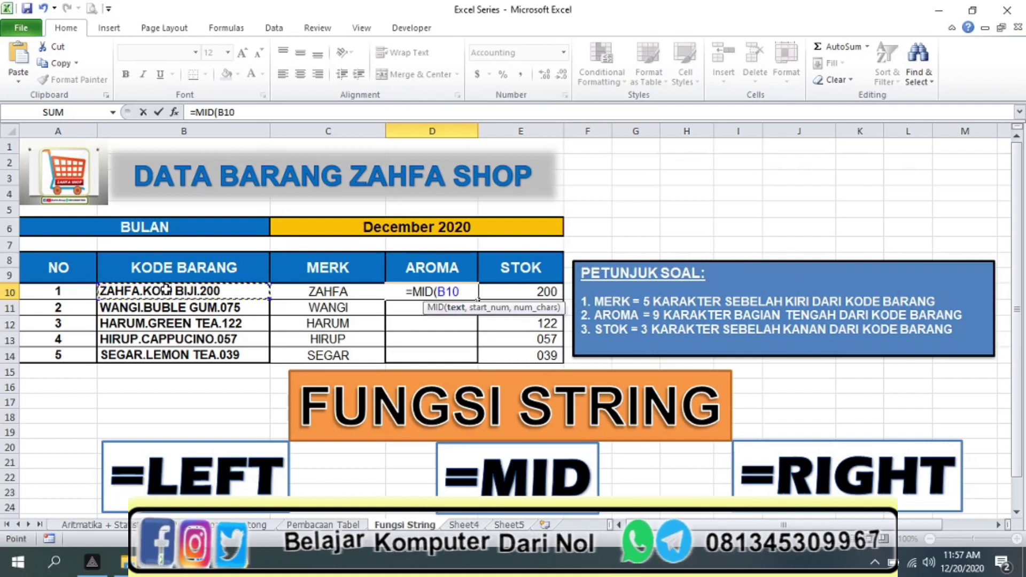
pyautogui.write(',')
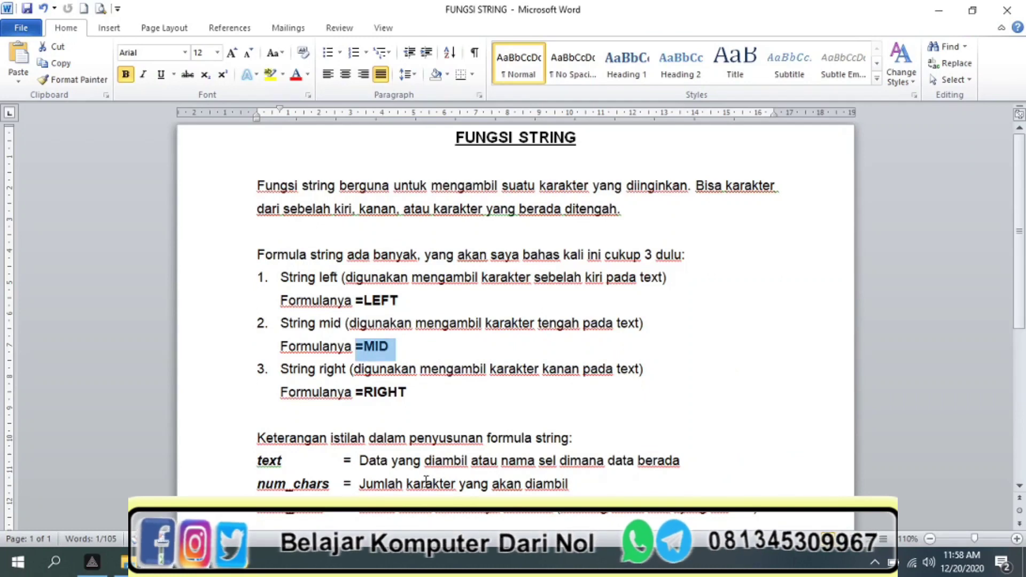
# Step: Highlight the start_num explanation in the Word notes, then return to Excel
pyautogui.scroll(-1, 426, 481)
pyautogui.click(466, 443)
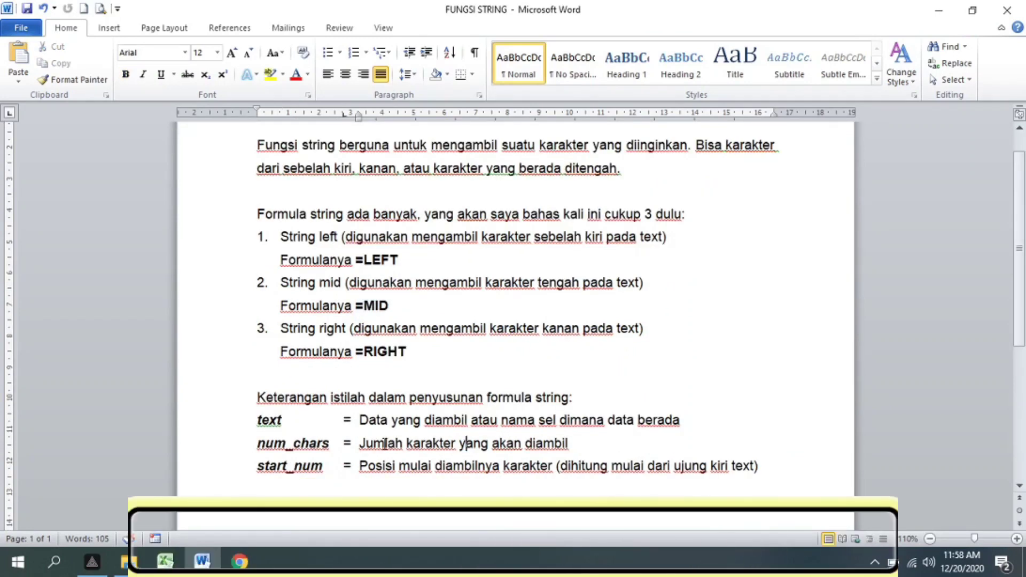
pyautogui.moveTo(257, 465); pyautogui.dragTo(772, 476)
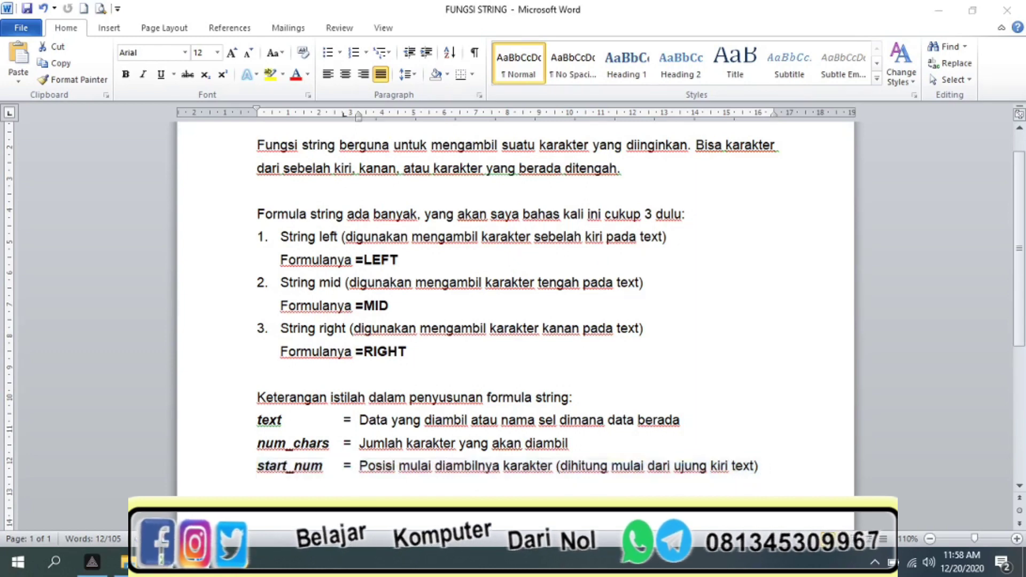
pyautogui.click(453, 491)
pyautogui.hotkey('alt', 'Tab')
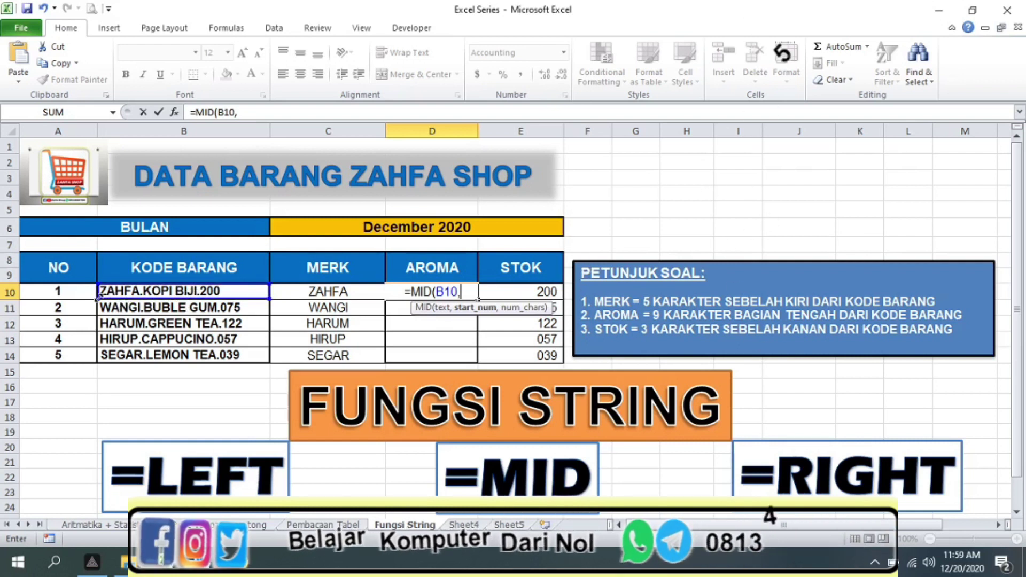
# Step: Add start position 7 so the D10 formula reads =MID(B10,7,
pyautogui.hotkey('alt', 'Tab')
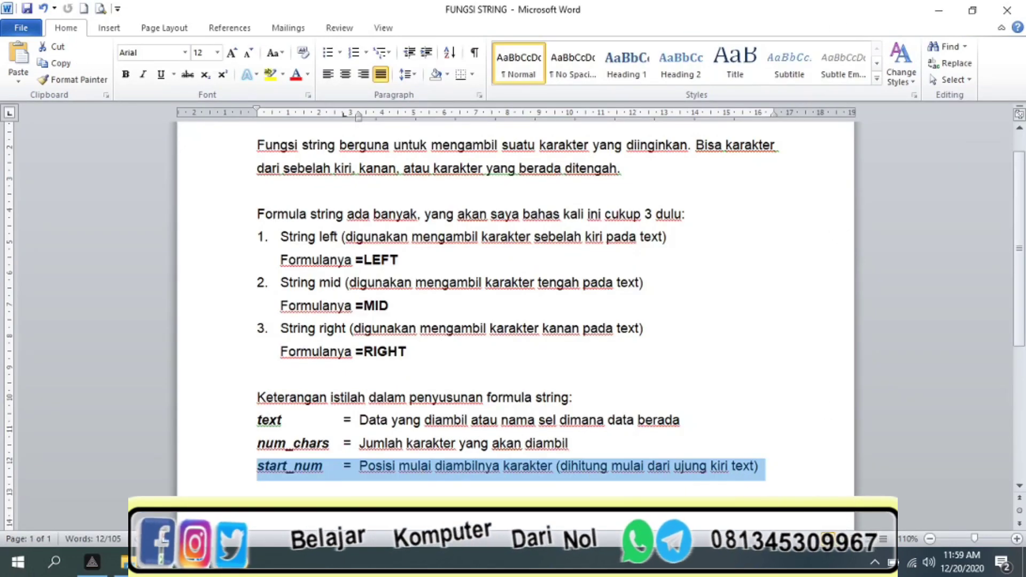
pyautogui.hotkey('alt', 'Tab')
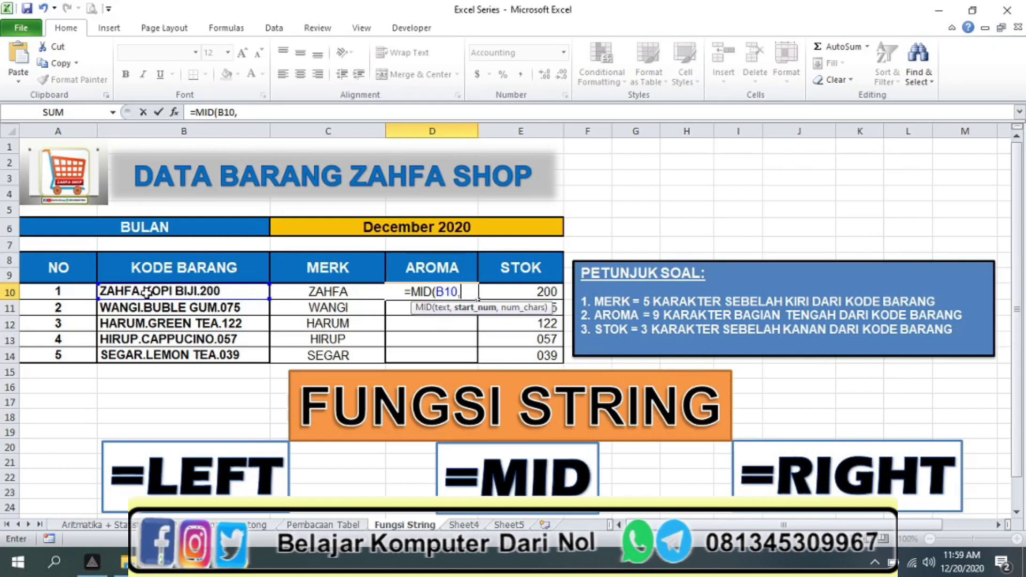
pyautogui.write('7')
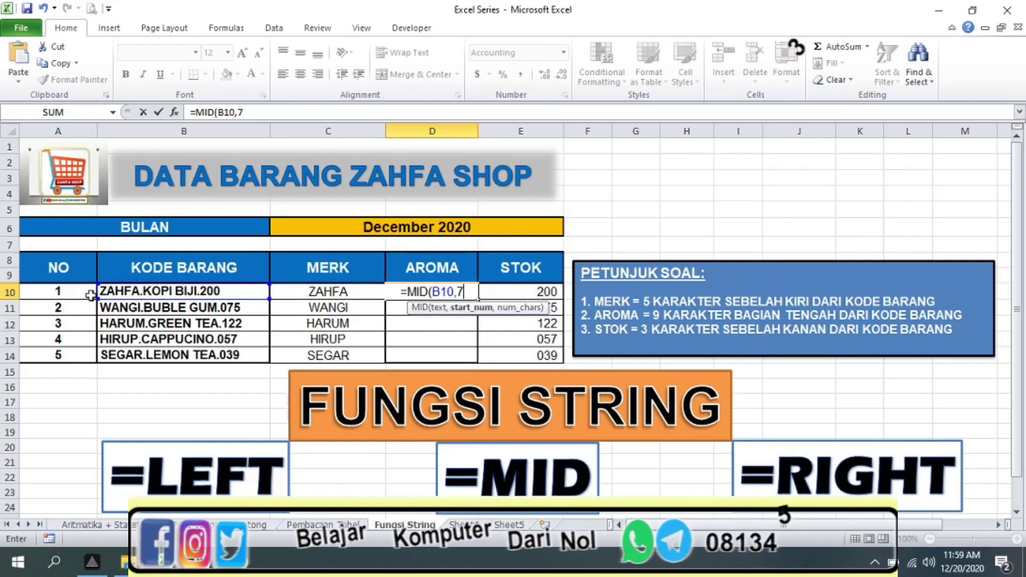
pyautogui.write(',')
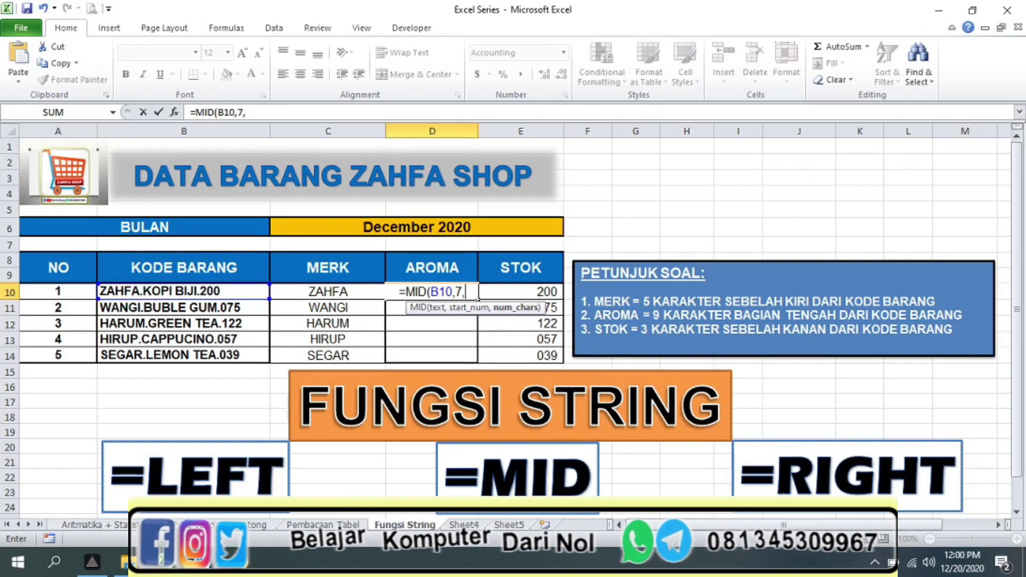
# Step: Highlight the num_chars explanation in the Word notes, then go back to the D10 formula
pyautogui.click(160, 481)
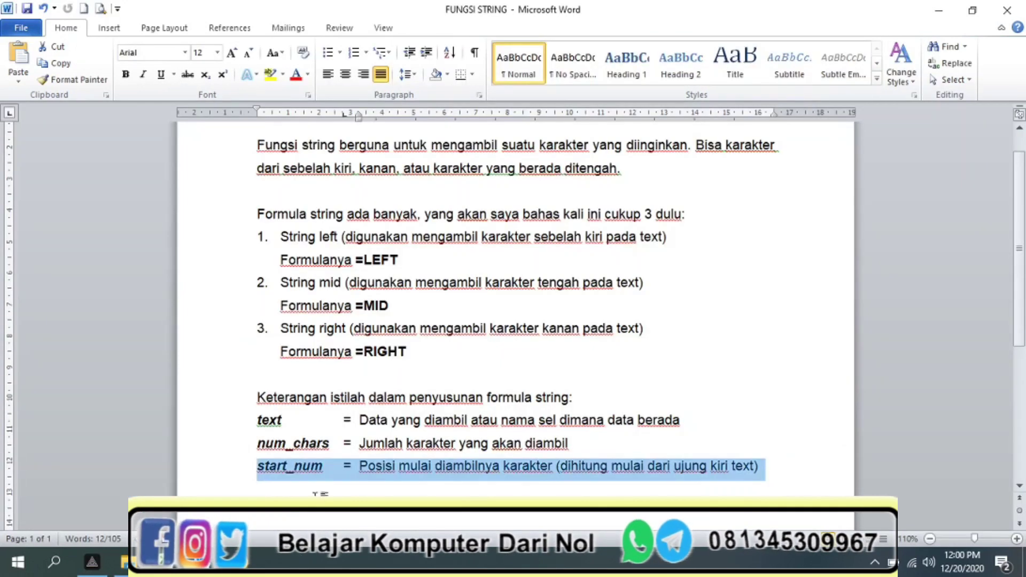
pyautogui.moveTo(361, 445); pyautogui.dragTo(550, 447)
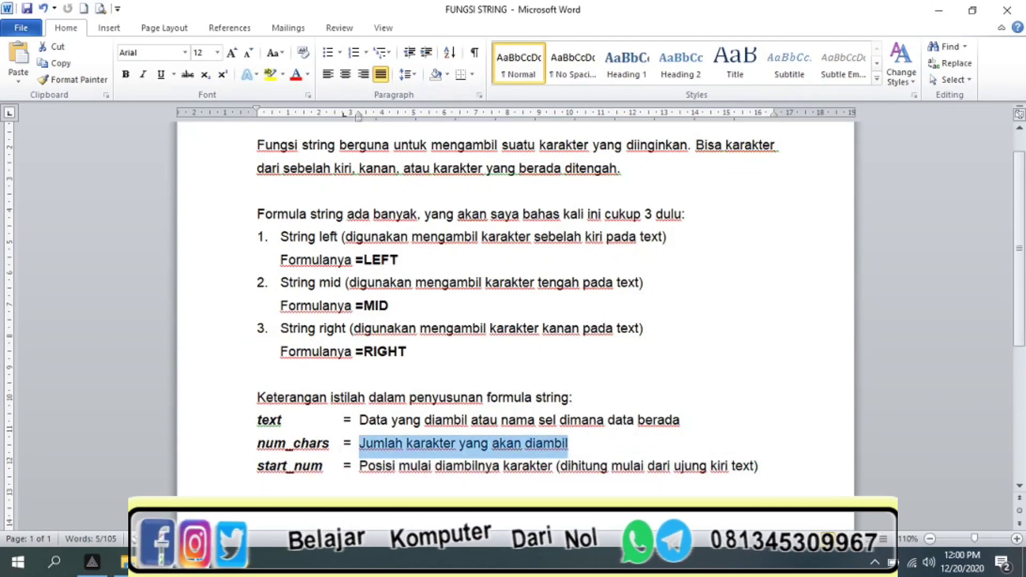
pyautogui.hotkey('alt', 'Tab')
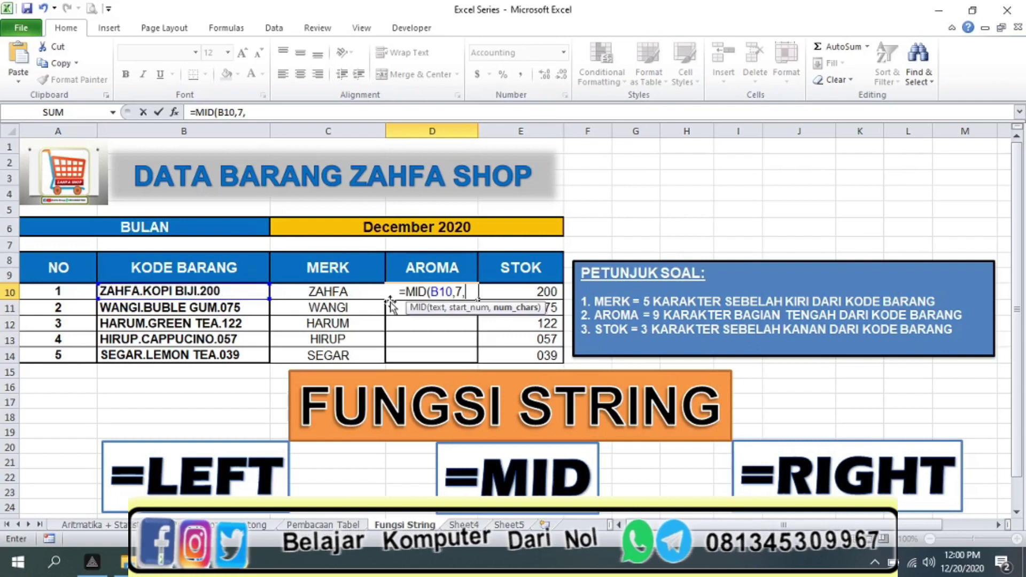
# Step: Finish D10 as =MID(B10,7,9) and commit it, showing KOPI BIJI
pyautogui.write('9')
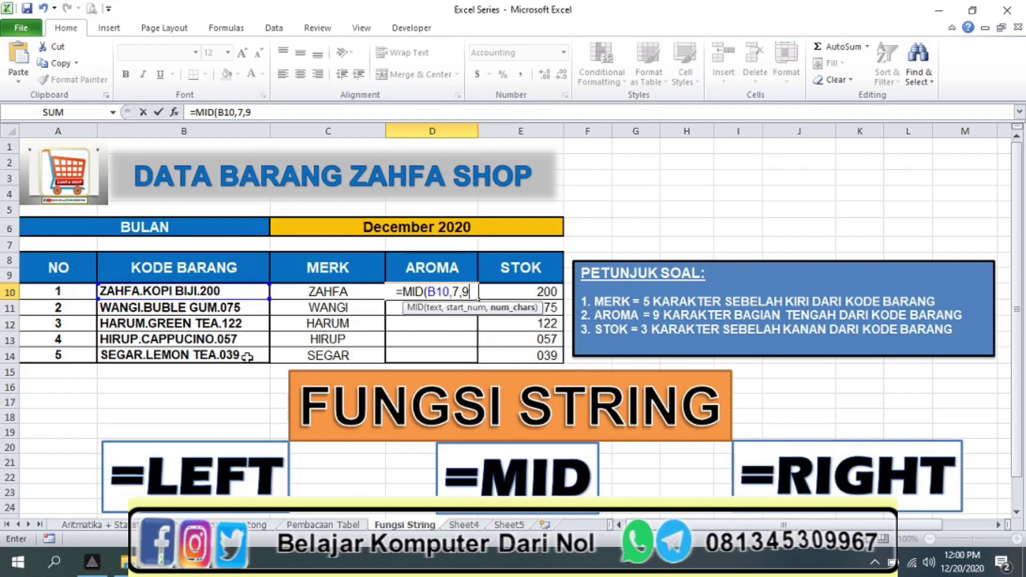
pyautogui.write(')')
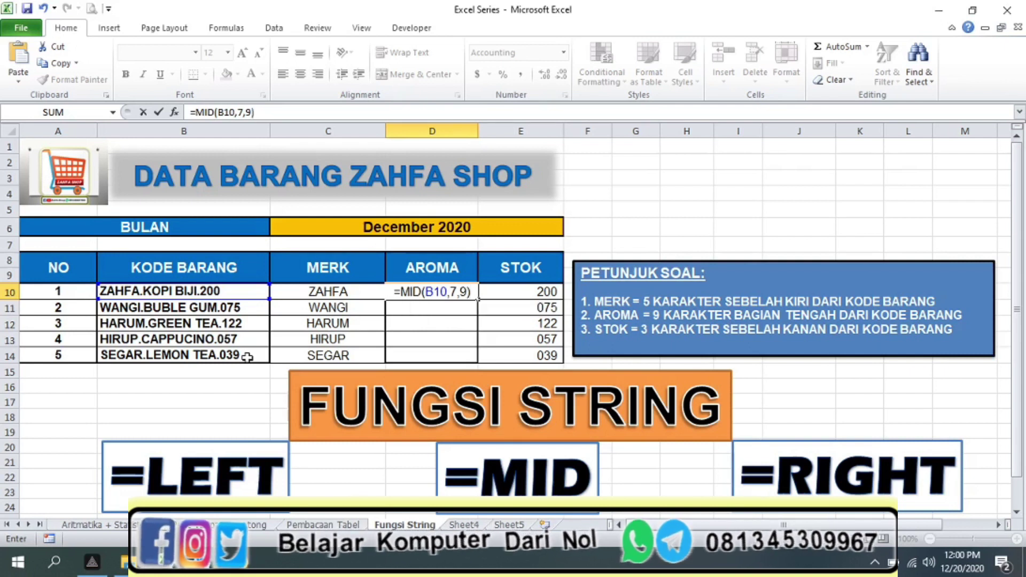
pyautogui.doubleClick(454, 291)
pyautogui.click(476, 292)
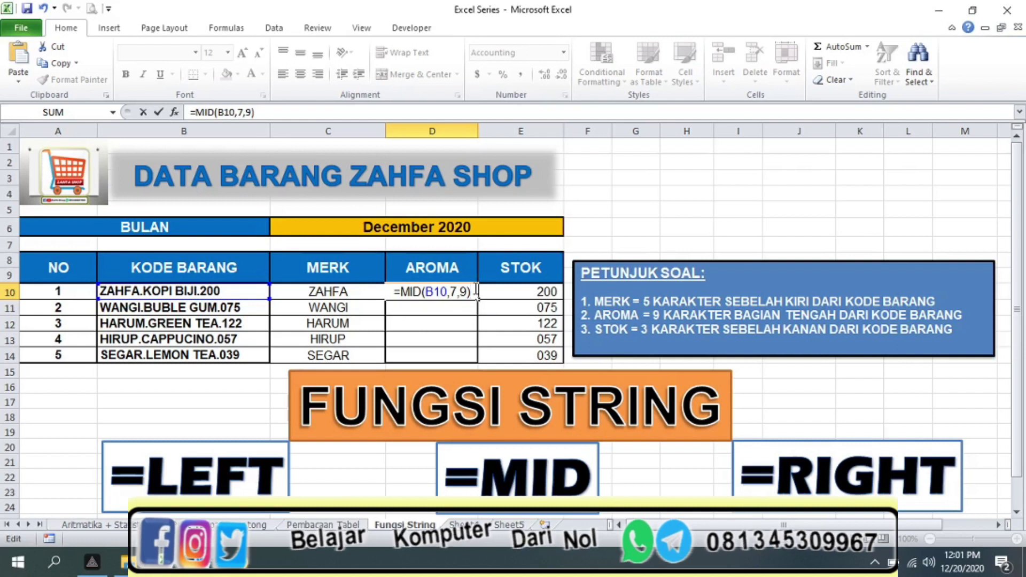
pyautogui.hotkey('ctrl', 'Return')
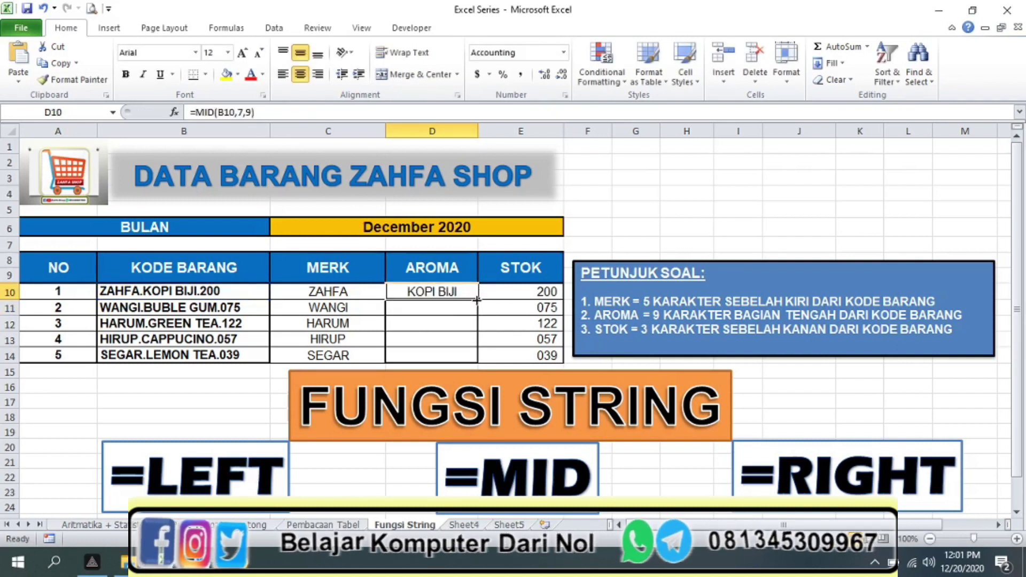
# Step: Fill the MID formula from D10 down to D14, then check D11–D14 and C10's LEFT formula
pyautogui.moveTo(477, 300); pyautogui.dragTo(478, 356)
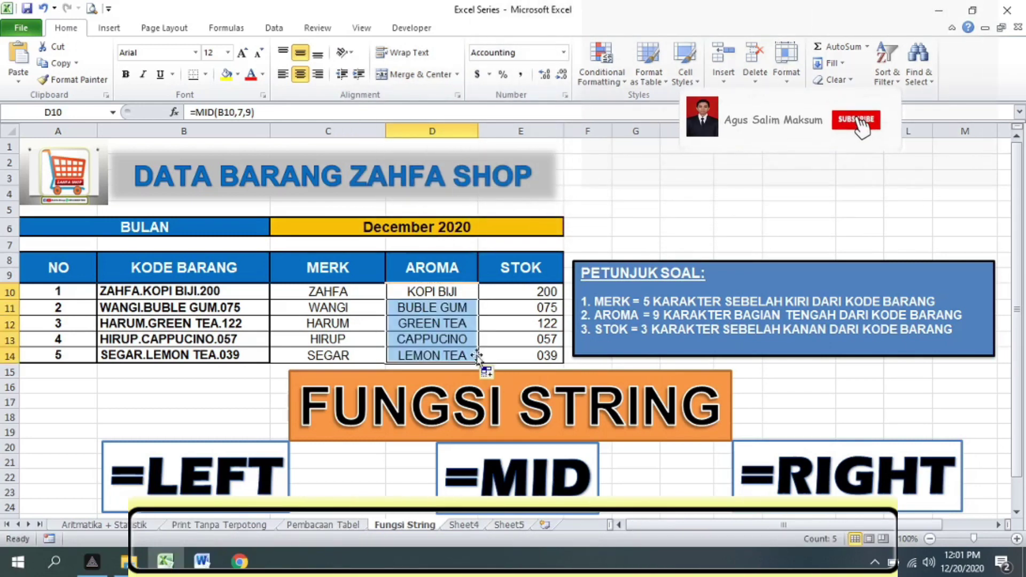
pyautogui.click(423, 309)
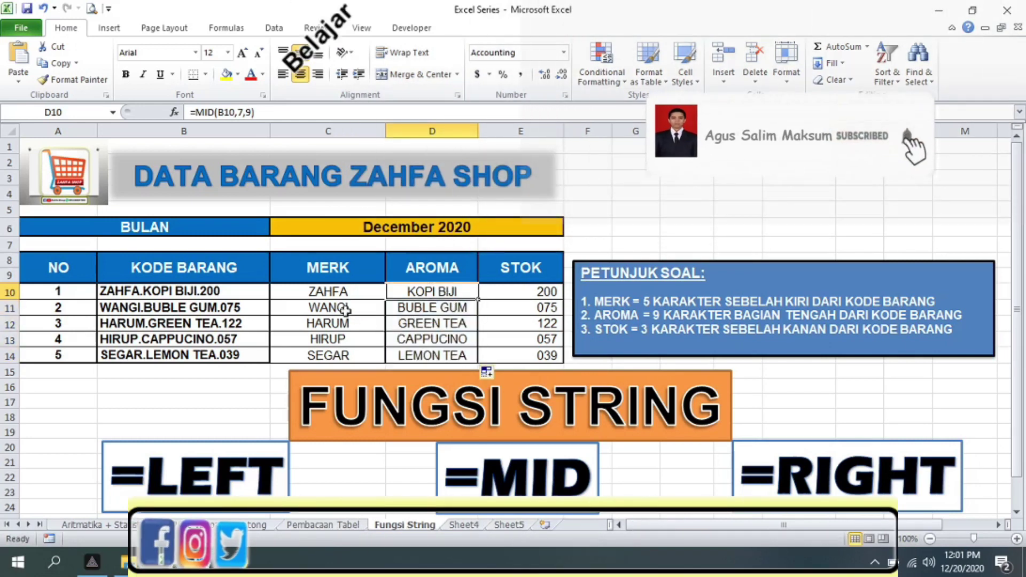
pyautogui.click(423, 324)
pyautogui.click(423, 340)
pyautogui.click(426, 356)
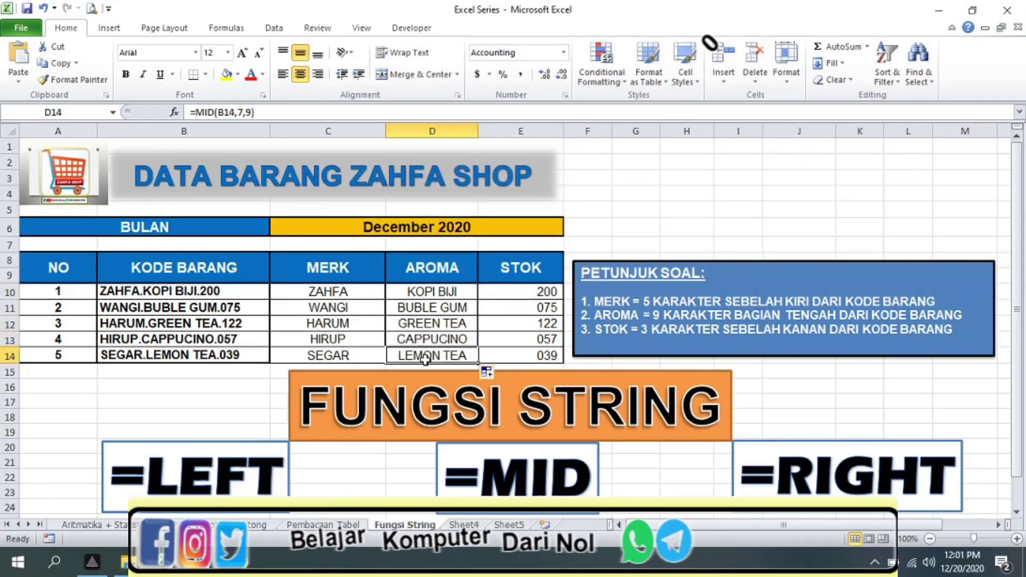
pyautogui.click(357, 298)
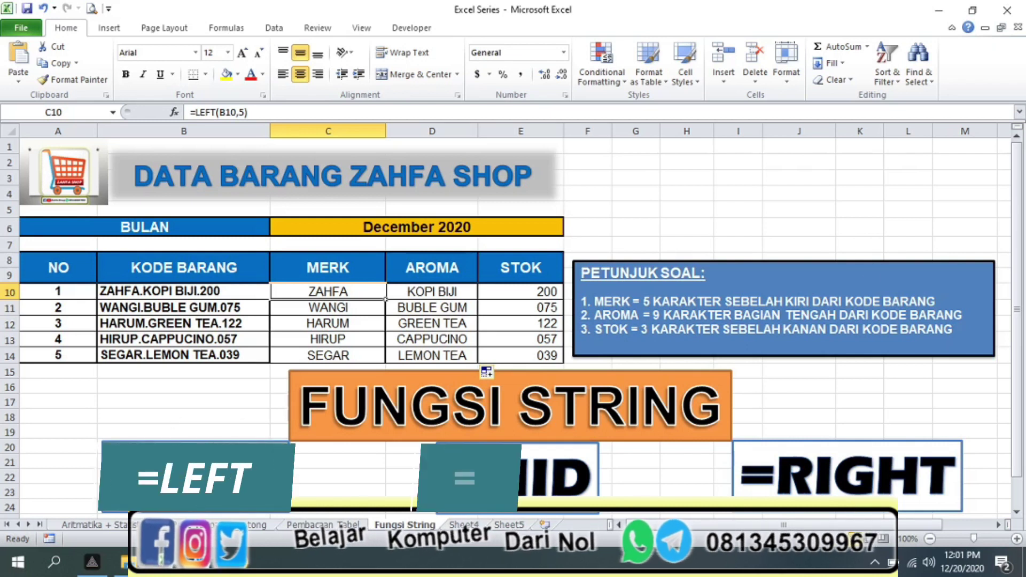
pyautogui.click(634, 475)
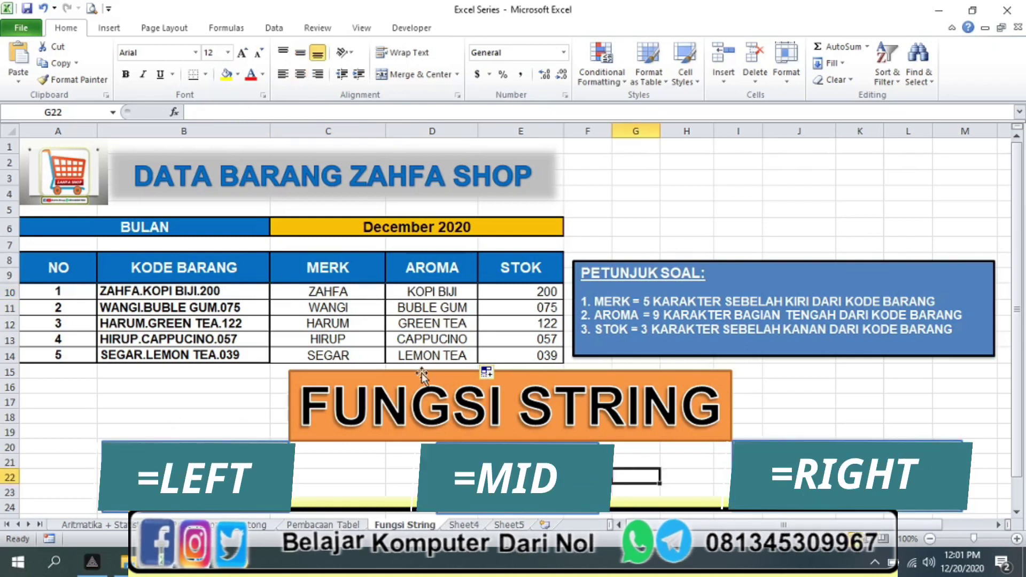